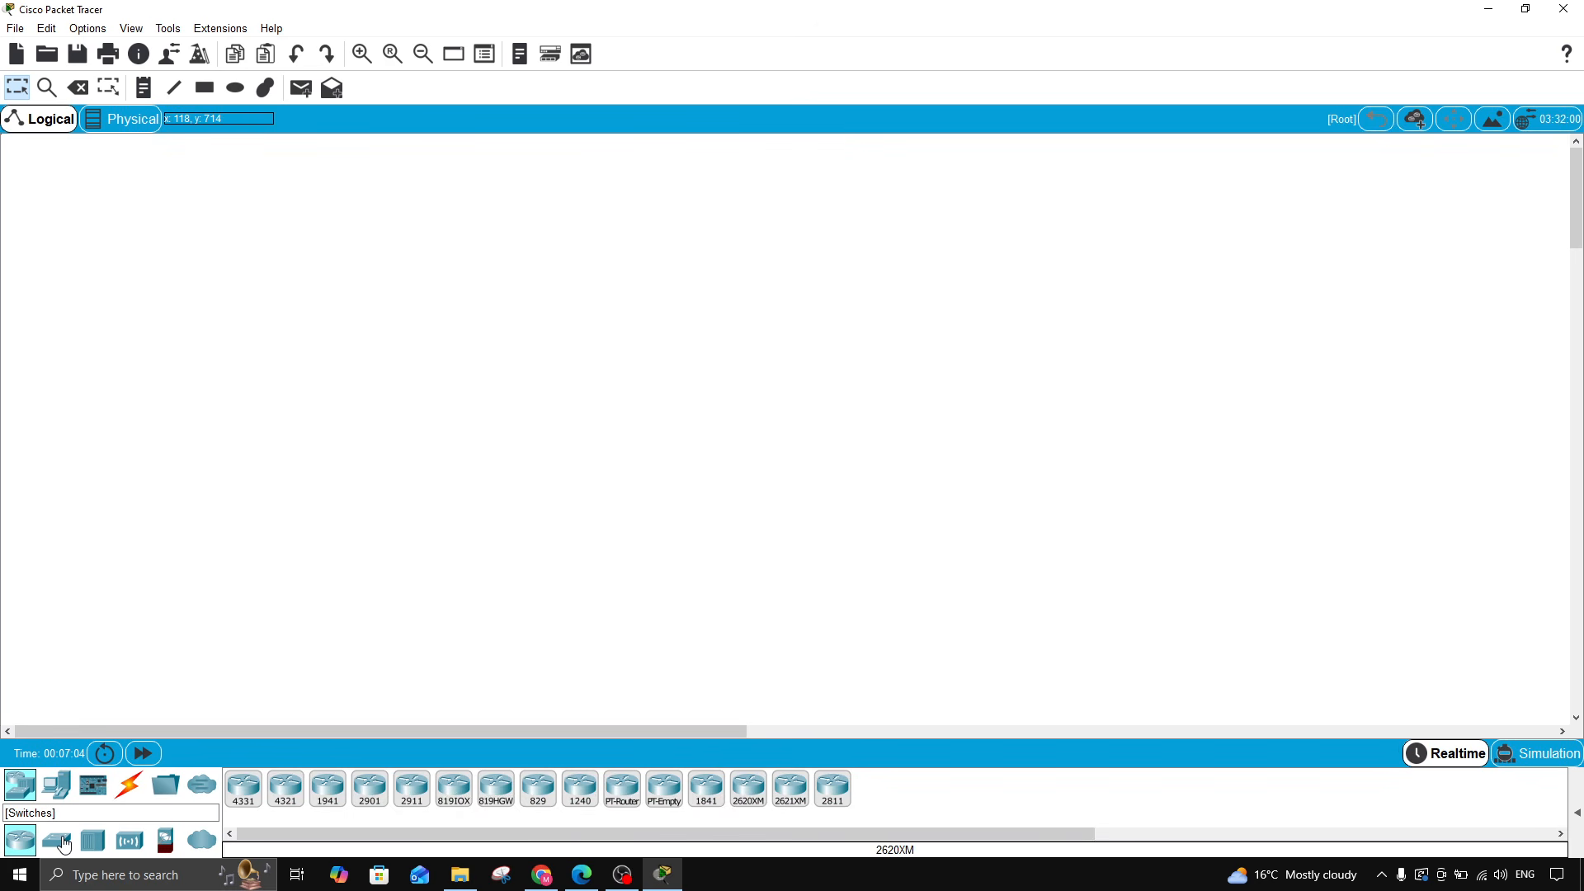
Place a 2960 switch and a generic PC (PC0) below it on the workspace
click(64, 842)
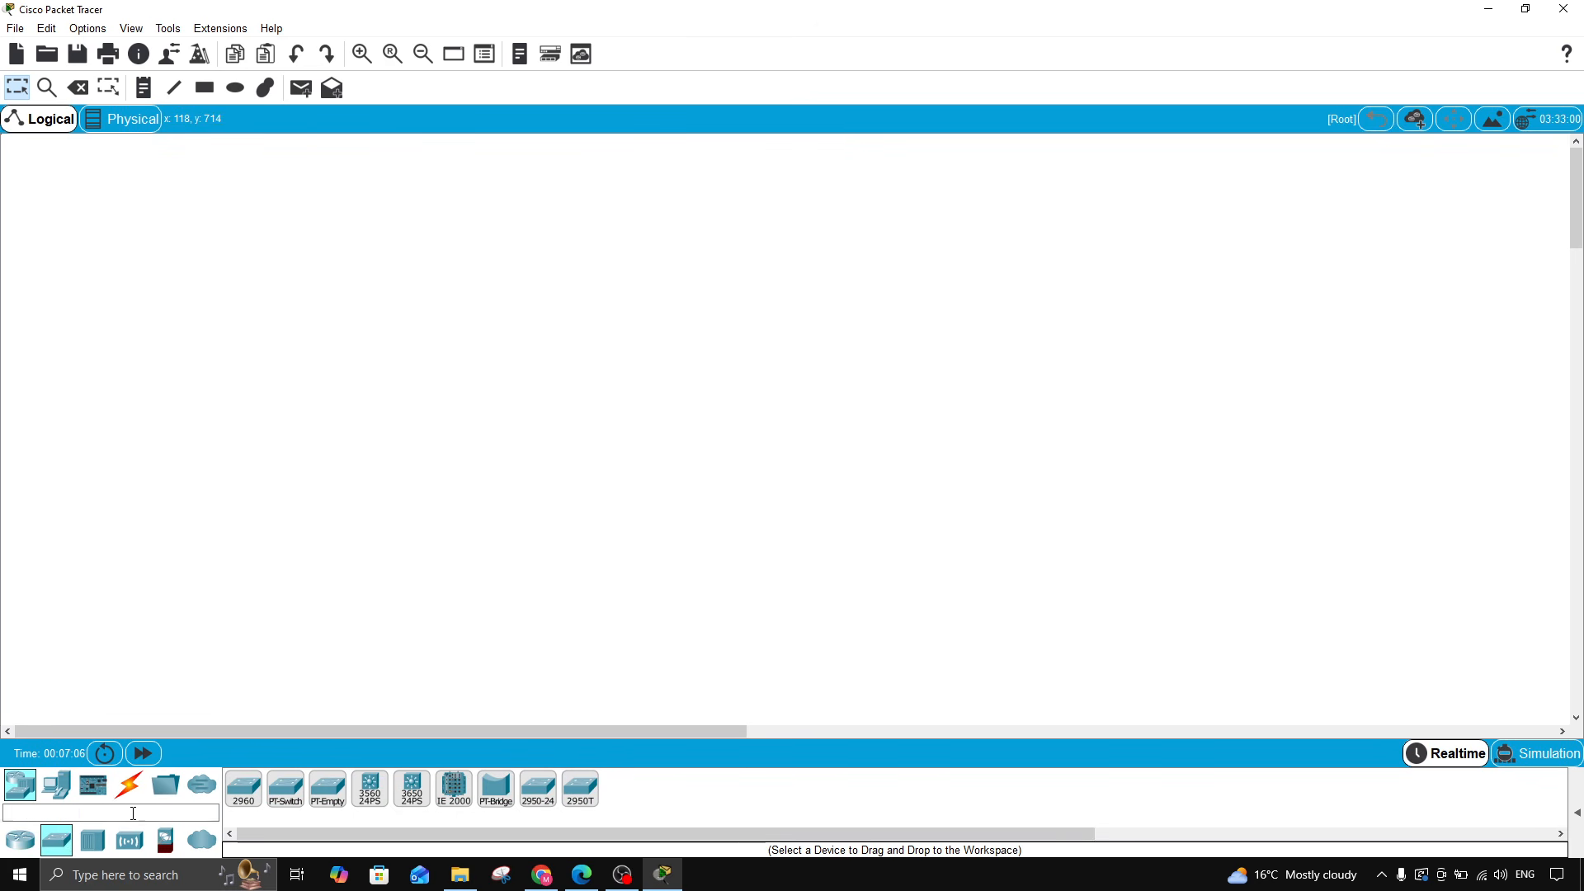
click(244, 792)
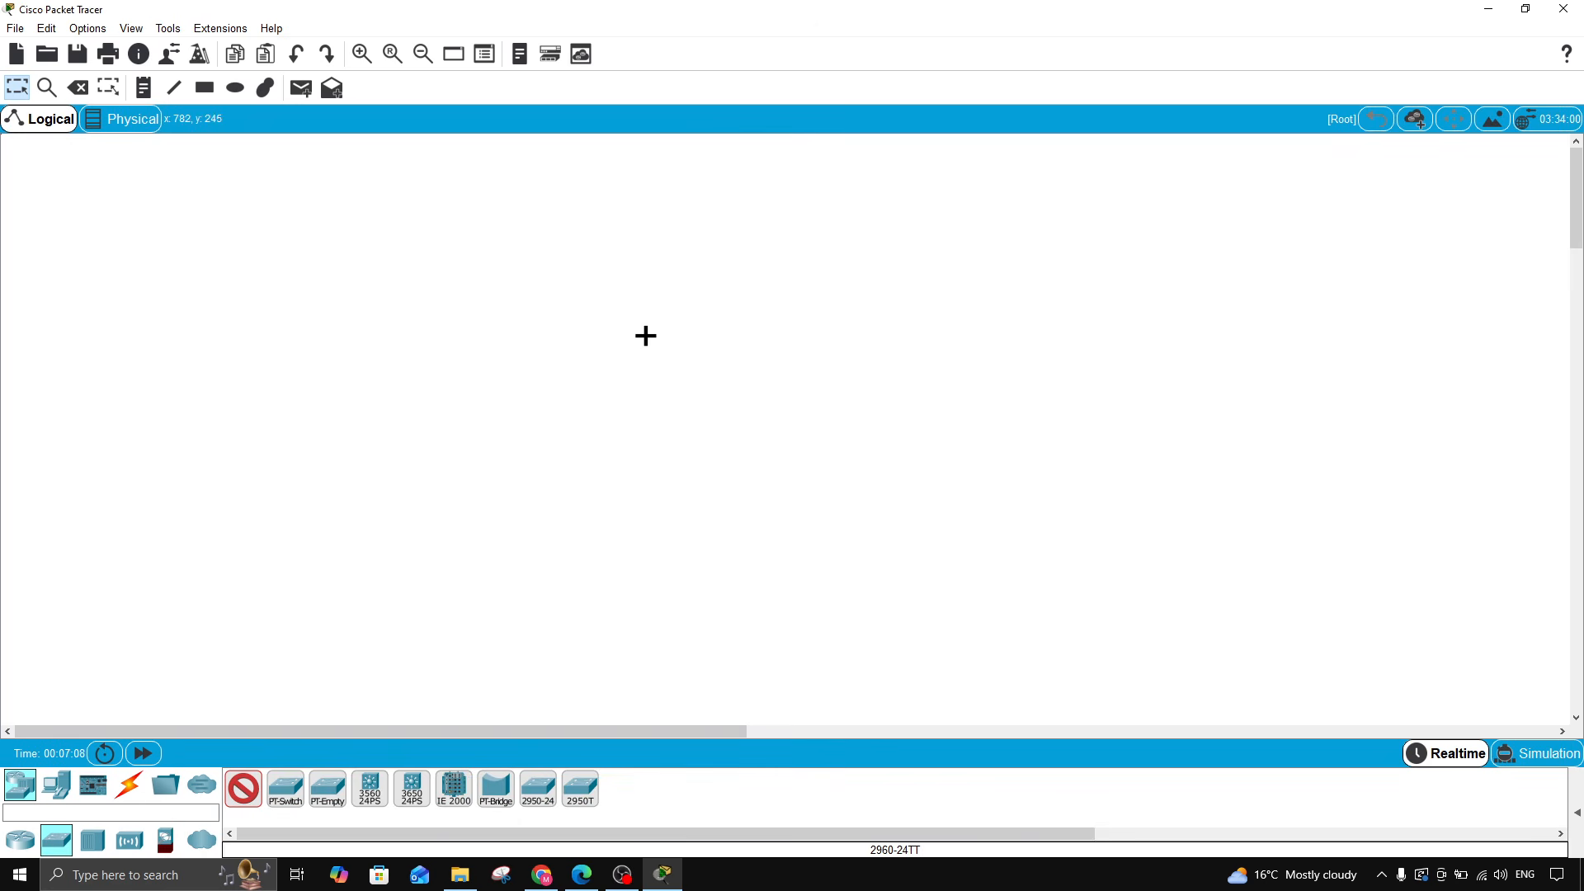
click(645, 338)
click(56, 784)
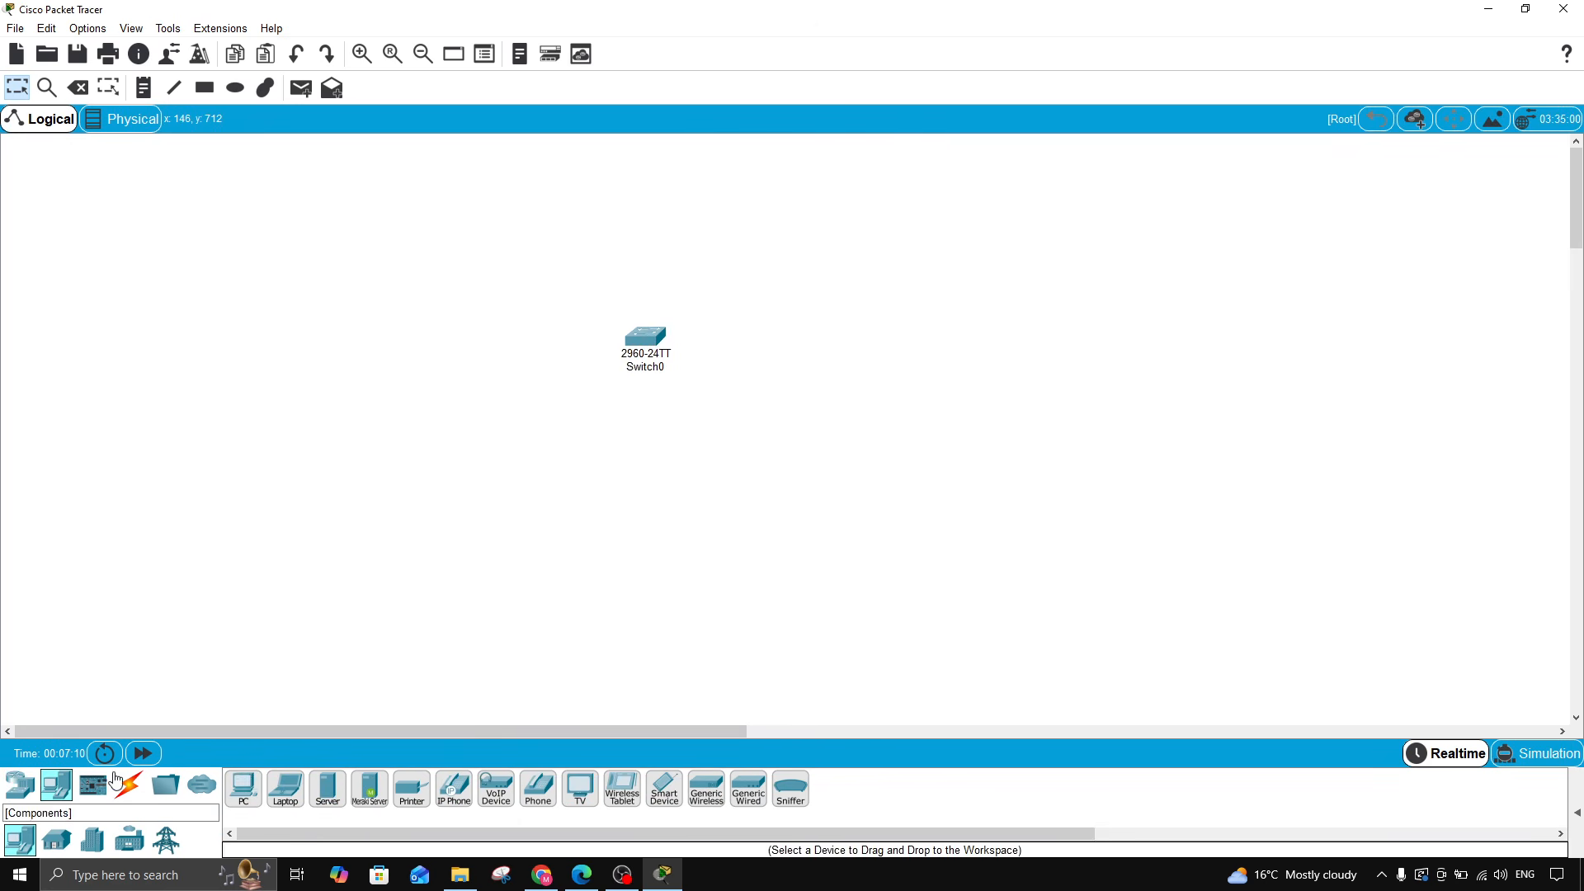
click(244, 790)
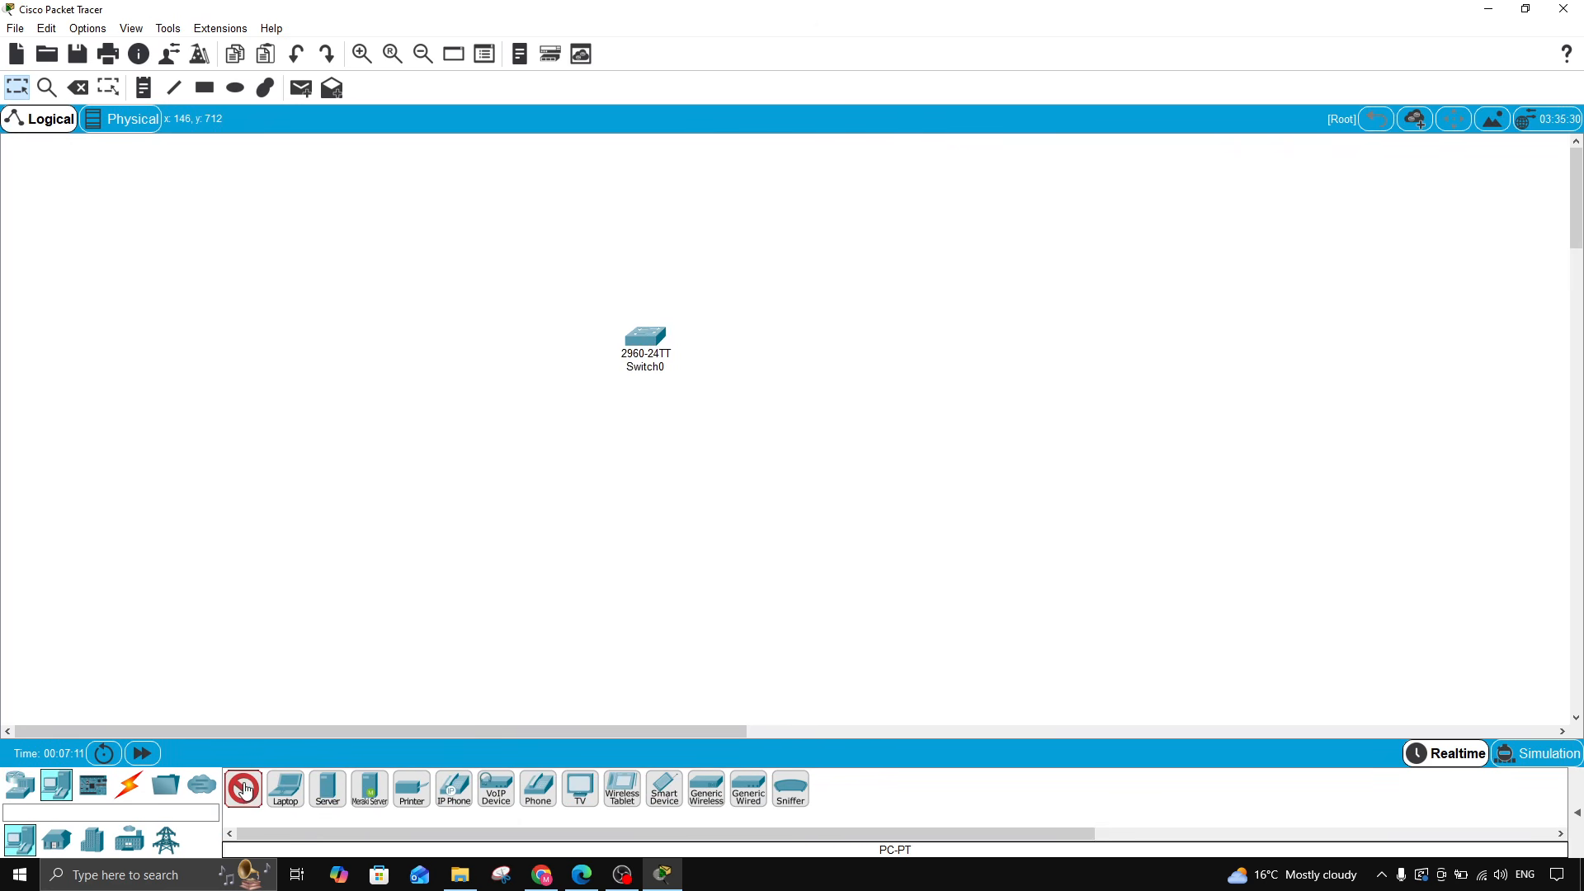
click(637, 590)
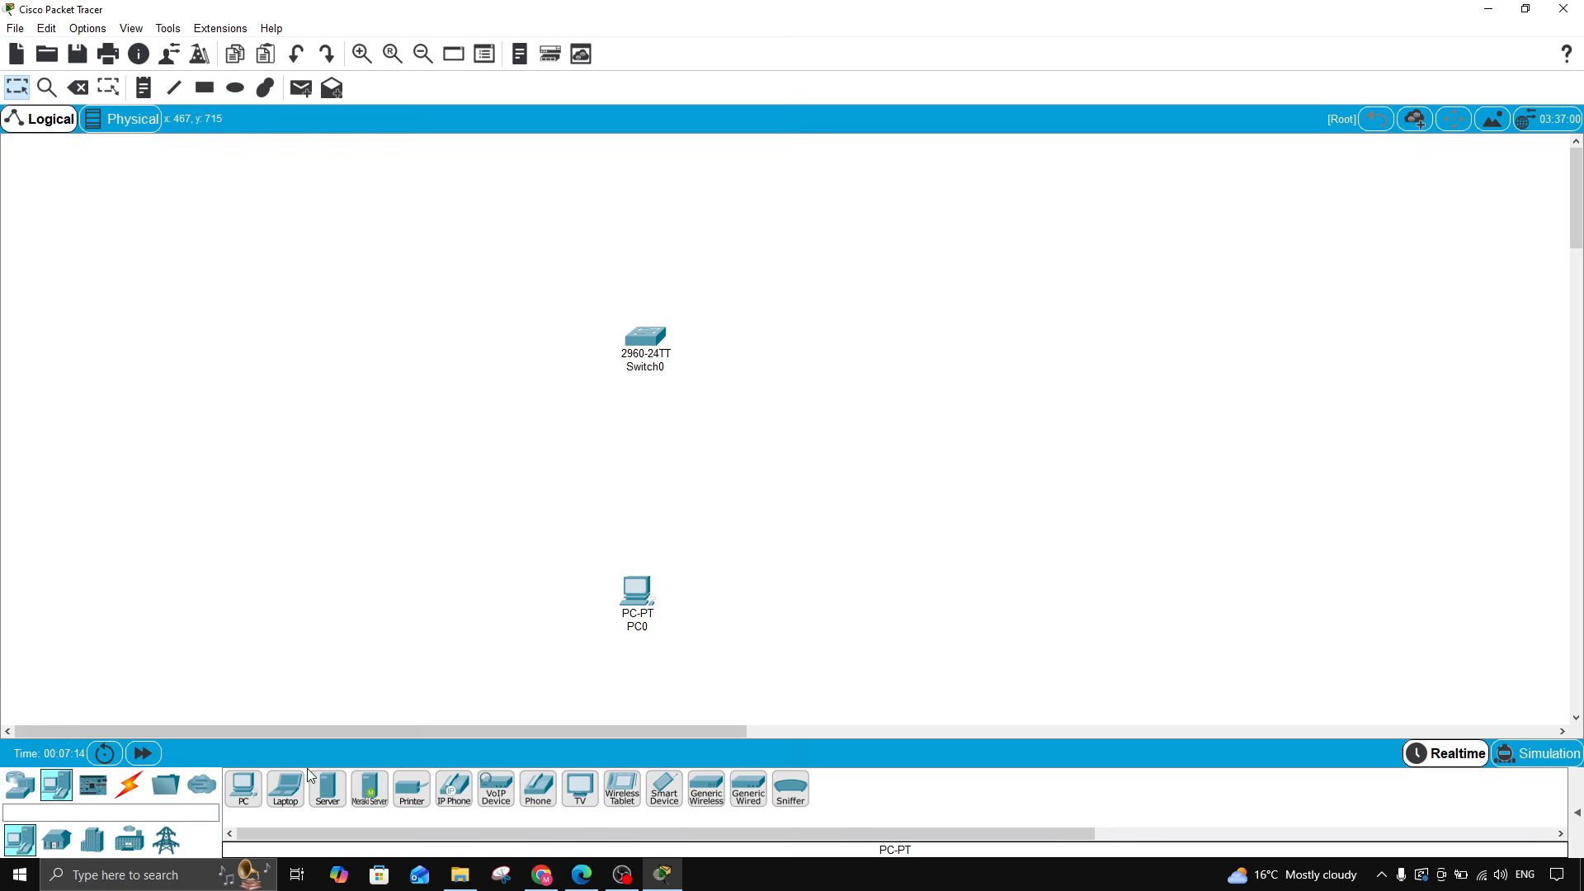
Connect Switch0's Console port to PC0's RS 232 port with a console cable
click(130, 788)
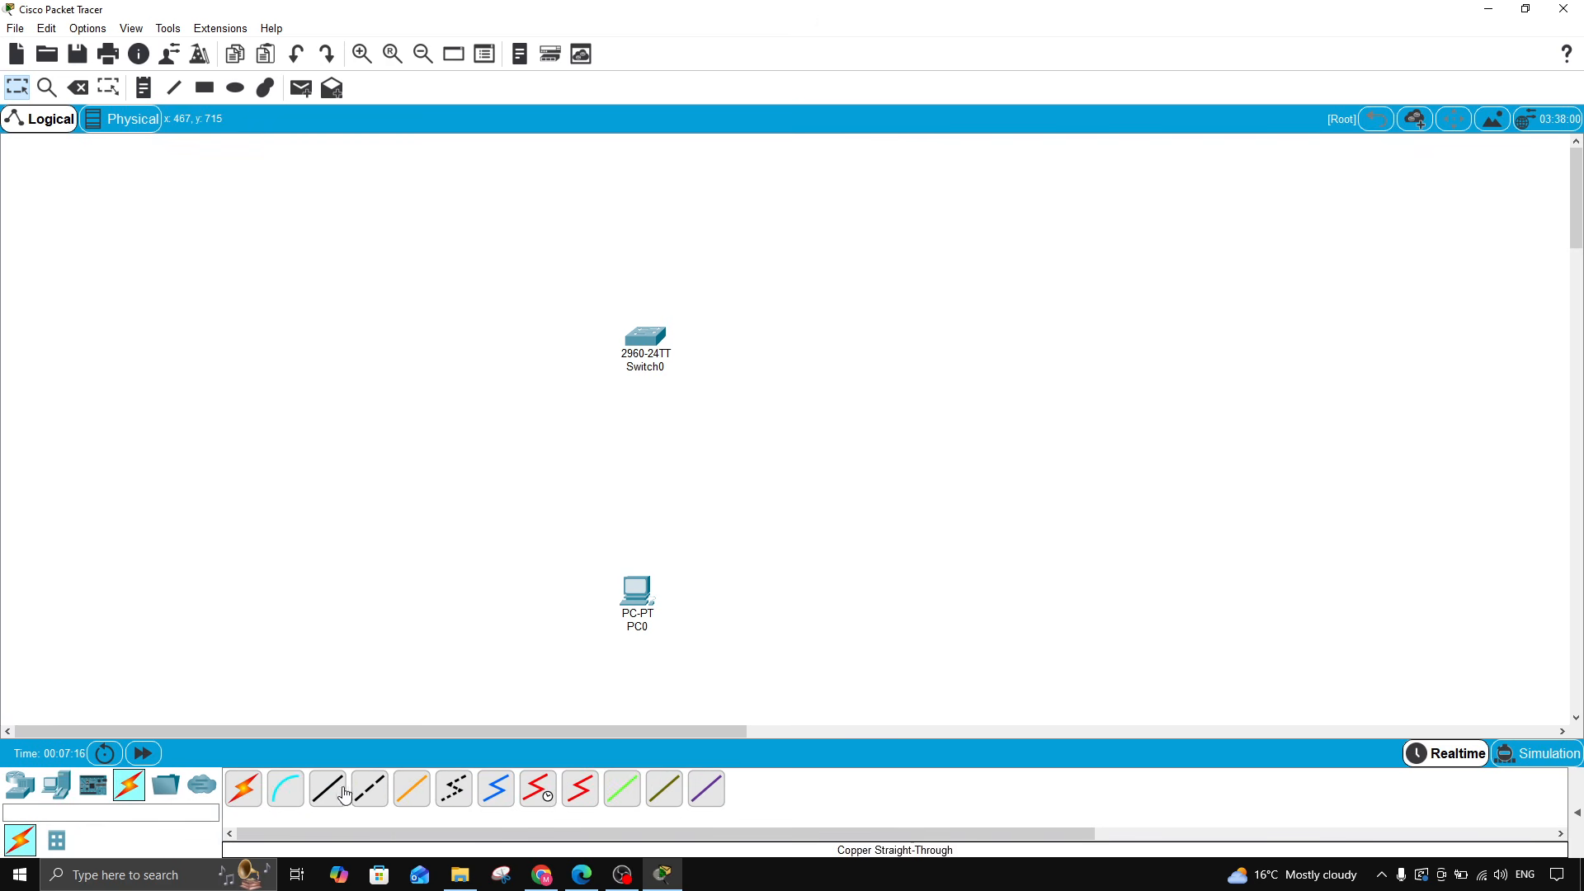
click(291, 794)
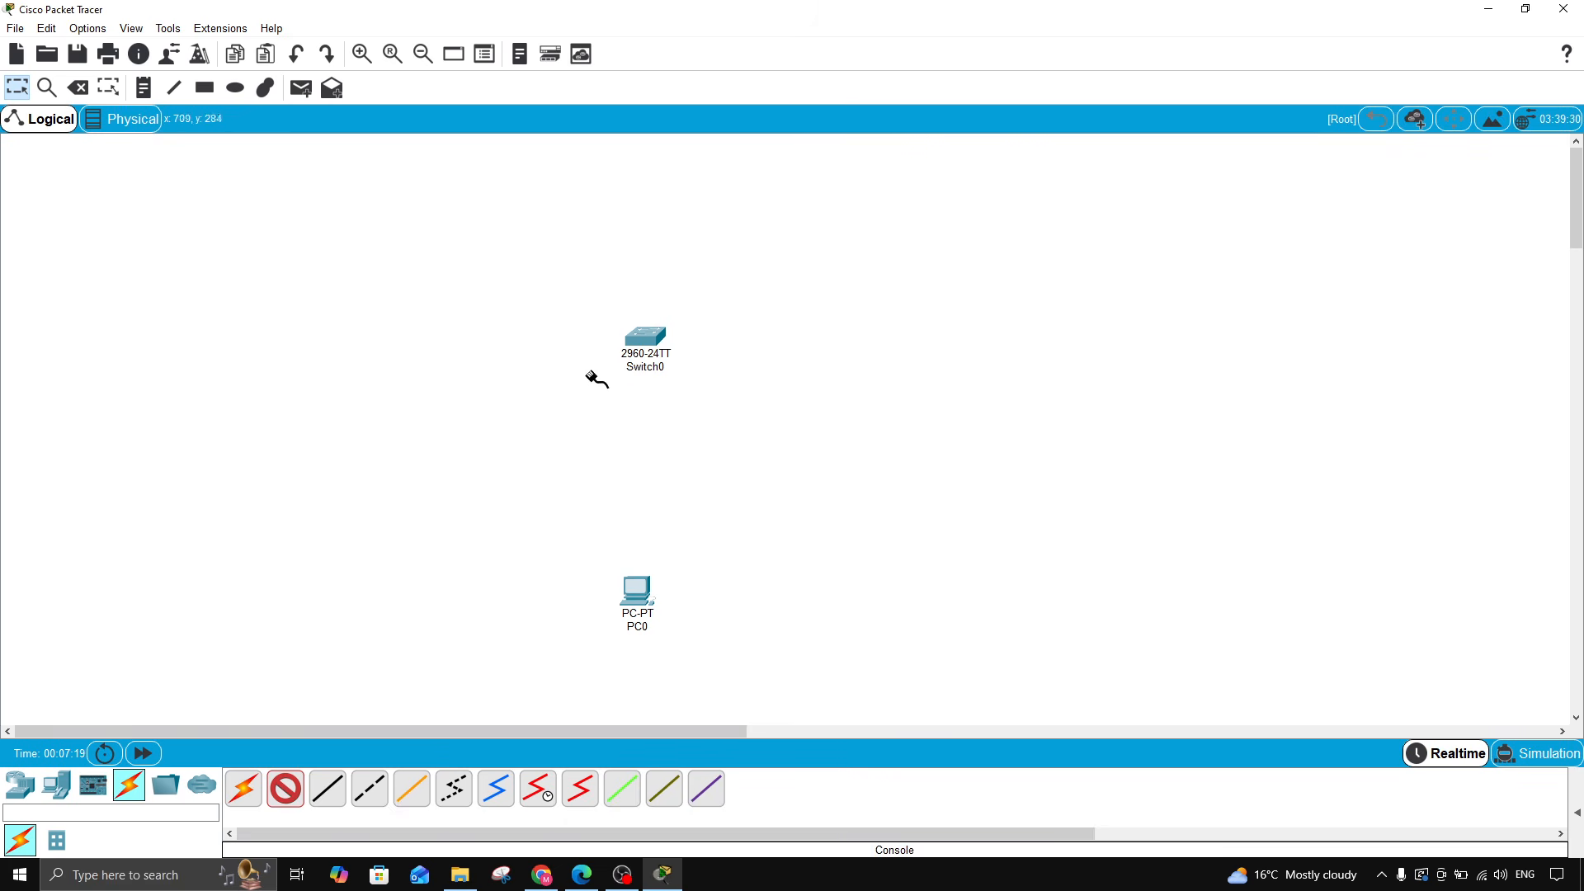
click(641, 346)
click(675, 354)
click(641, 591)
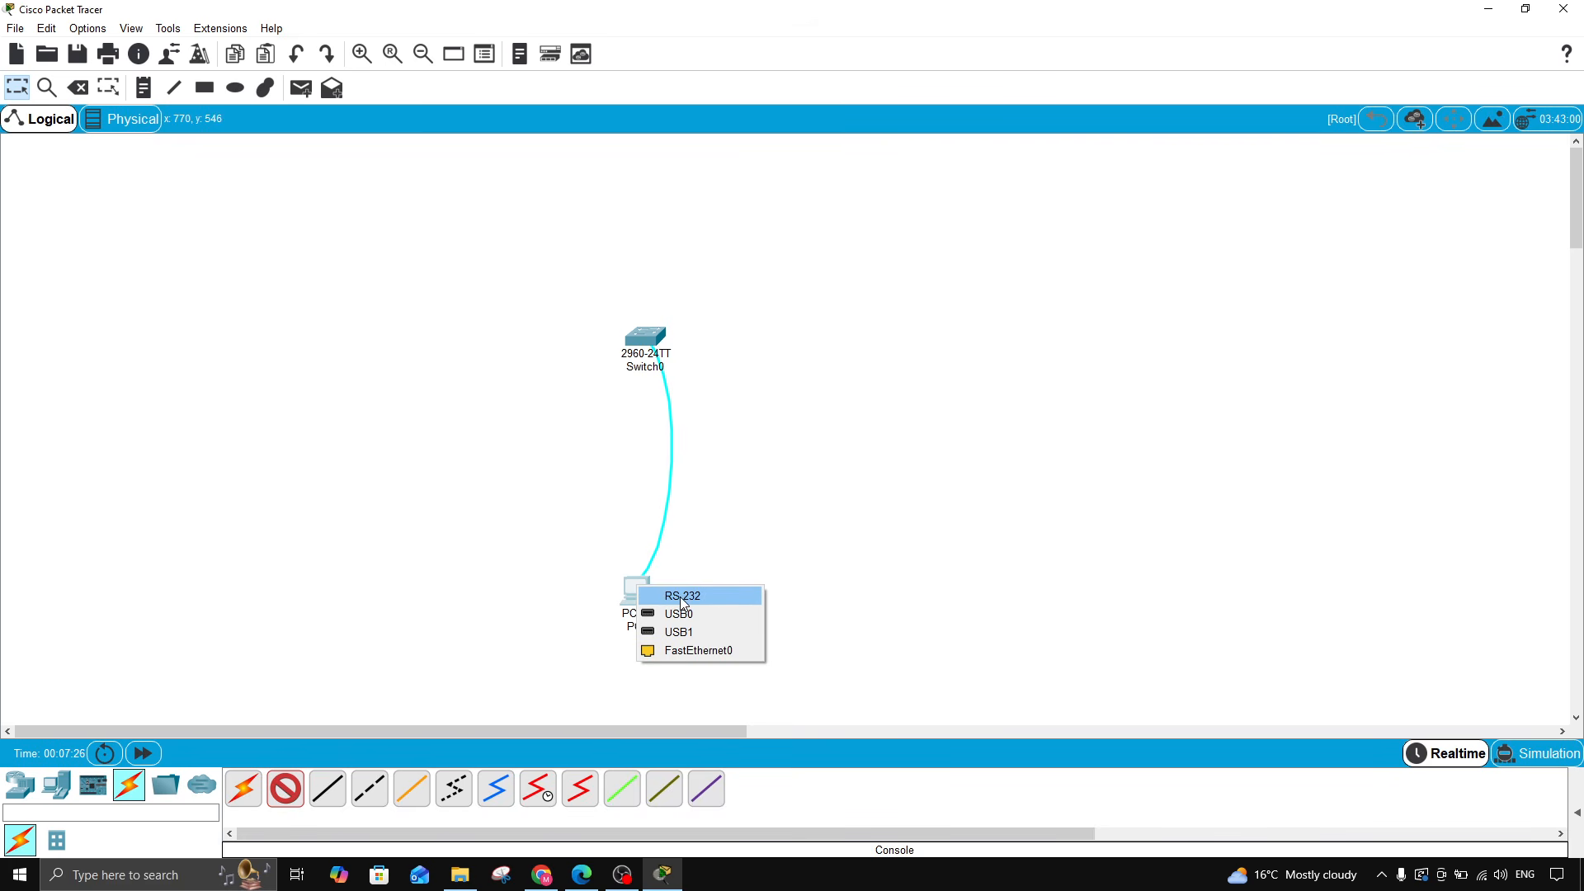
click(681, 597)
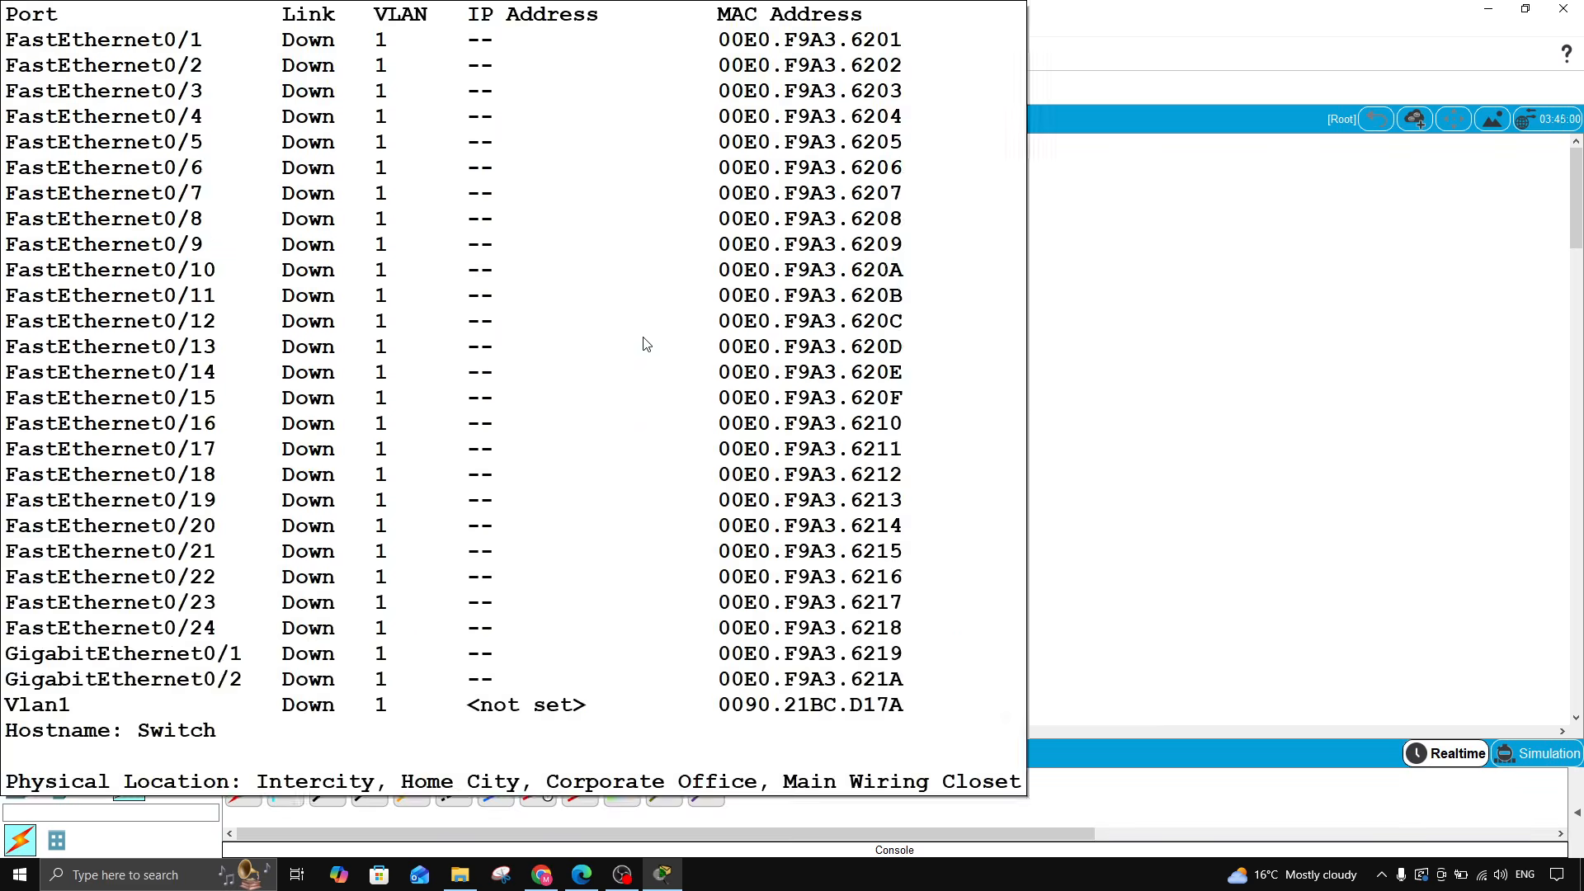
click(647, 345)
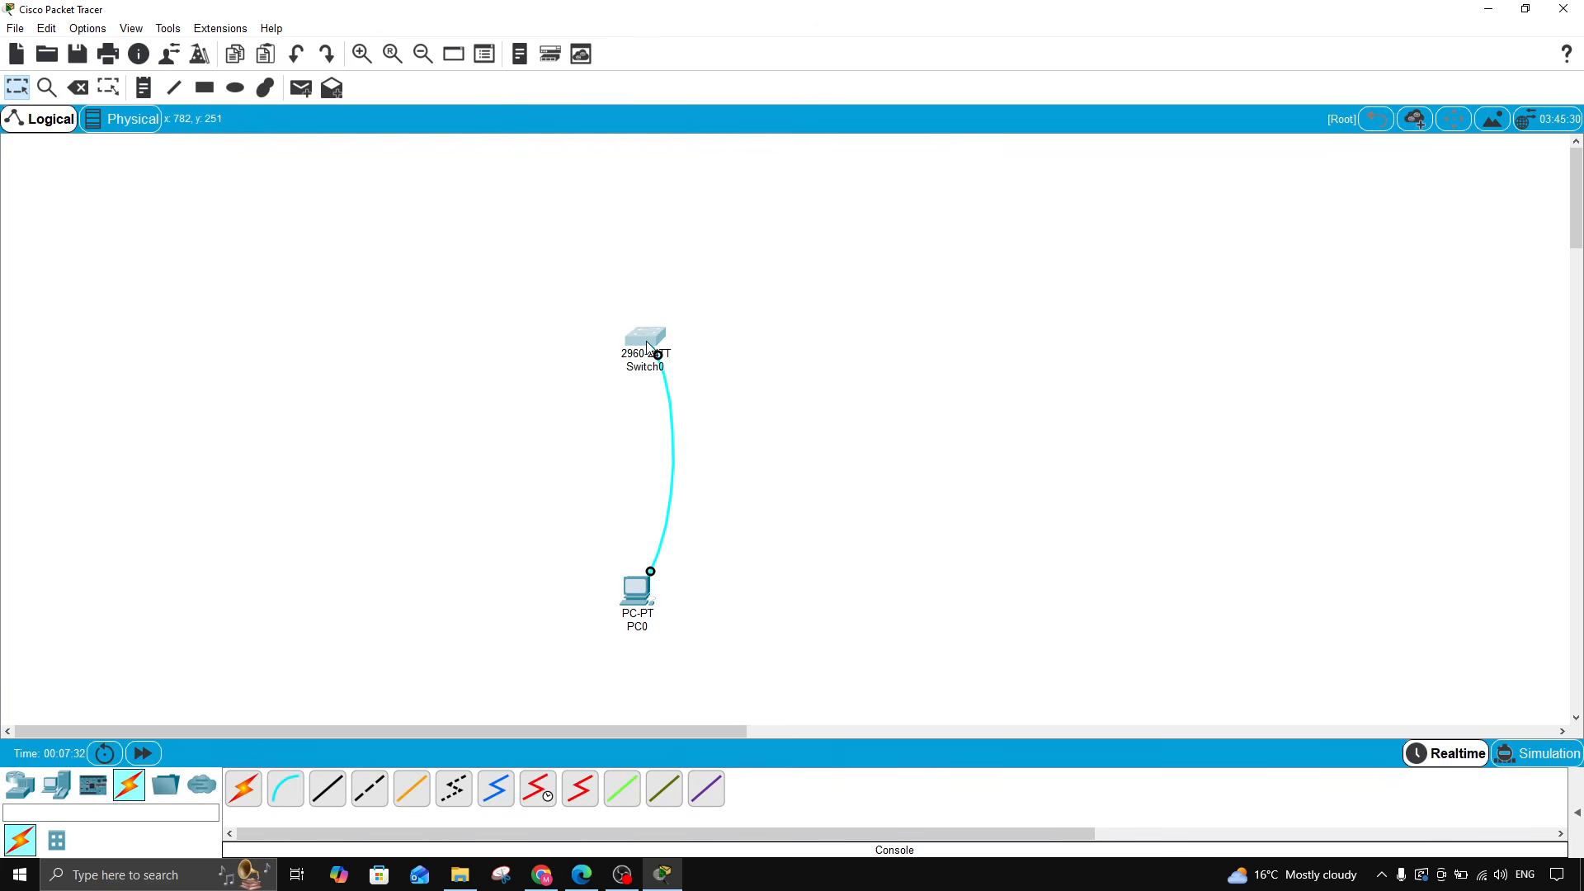
Open Switch0's CLI full-screen and enter privileged mode with enable
click(682, 221)
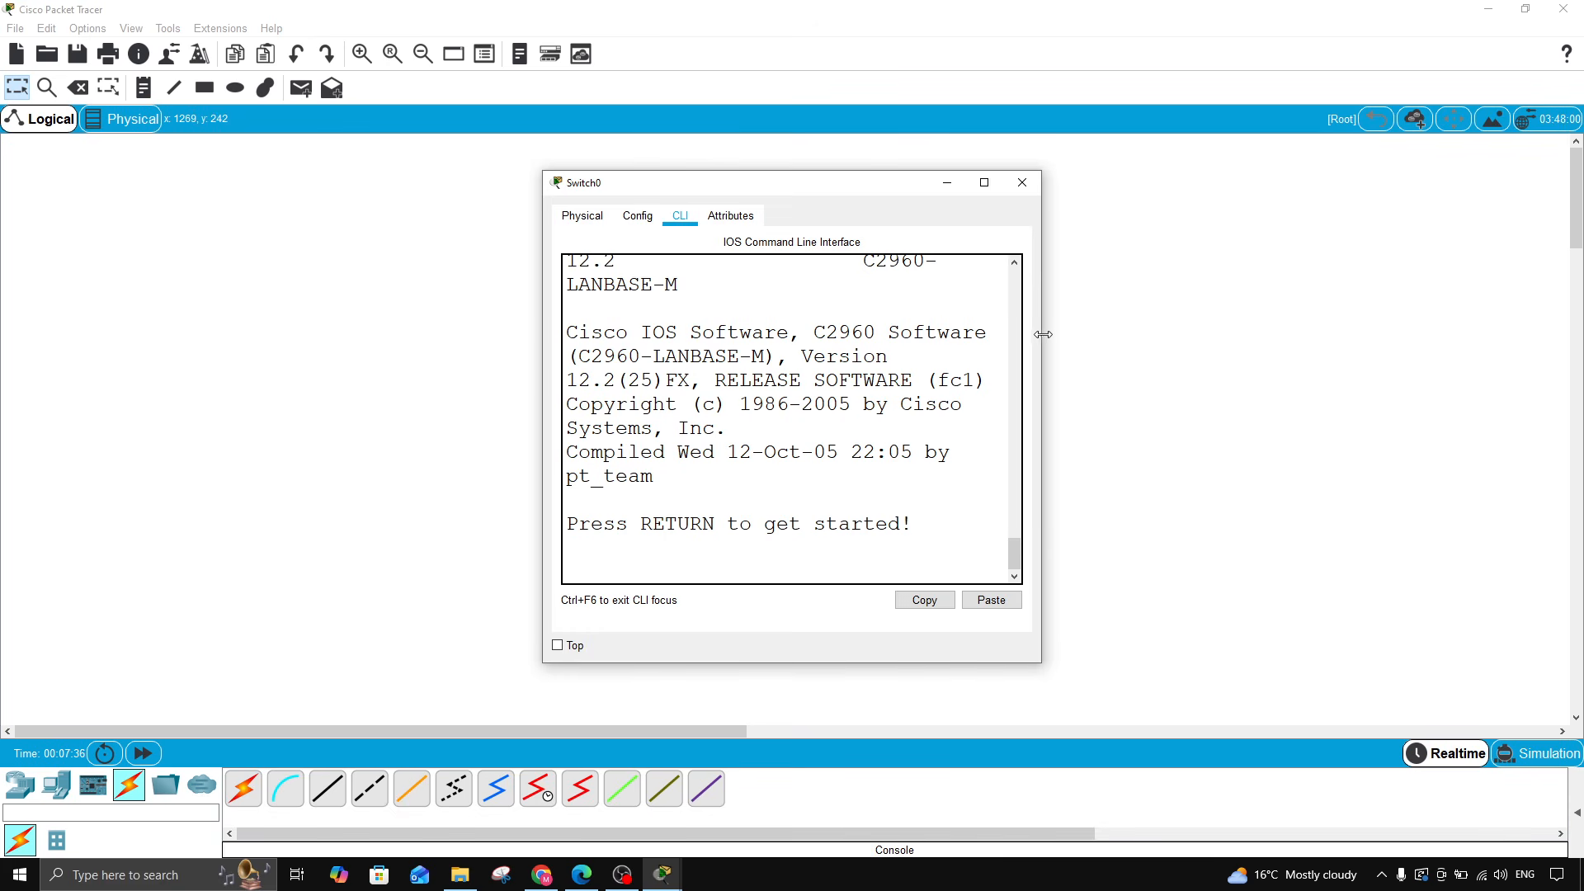
click(986, 183)
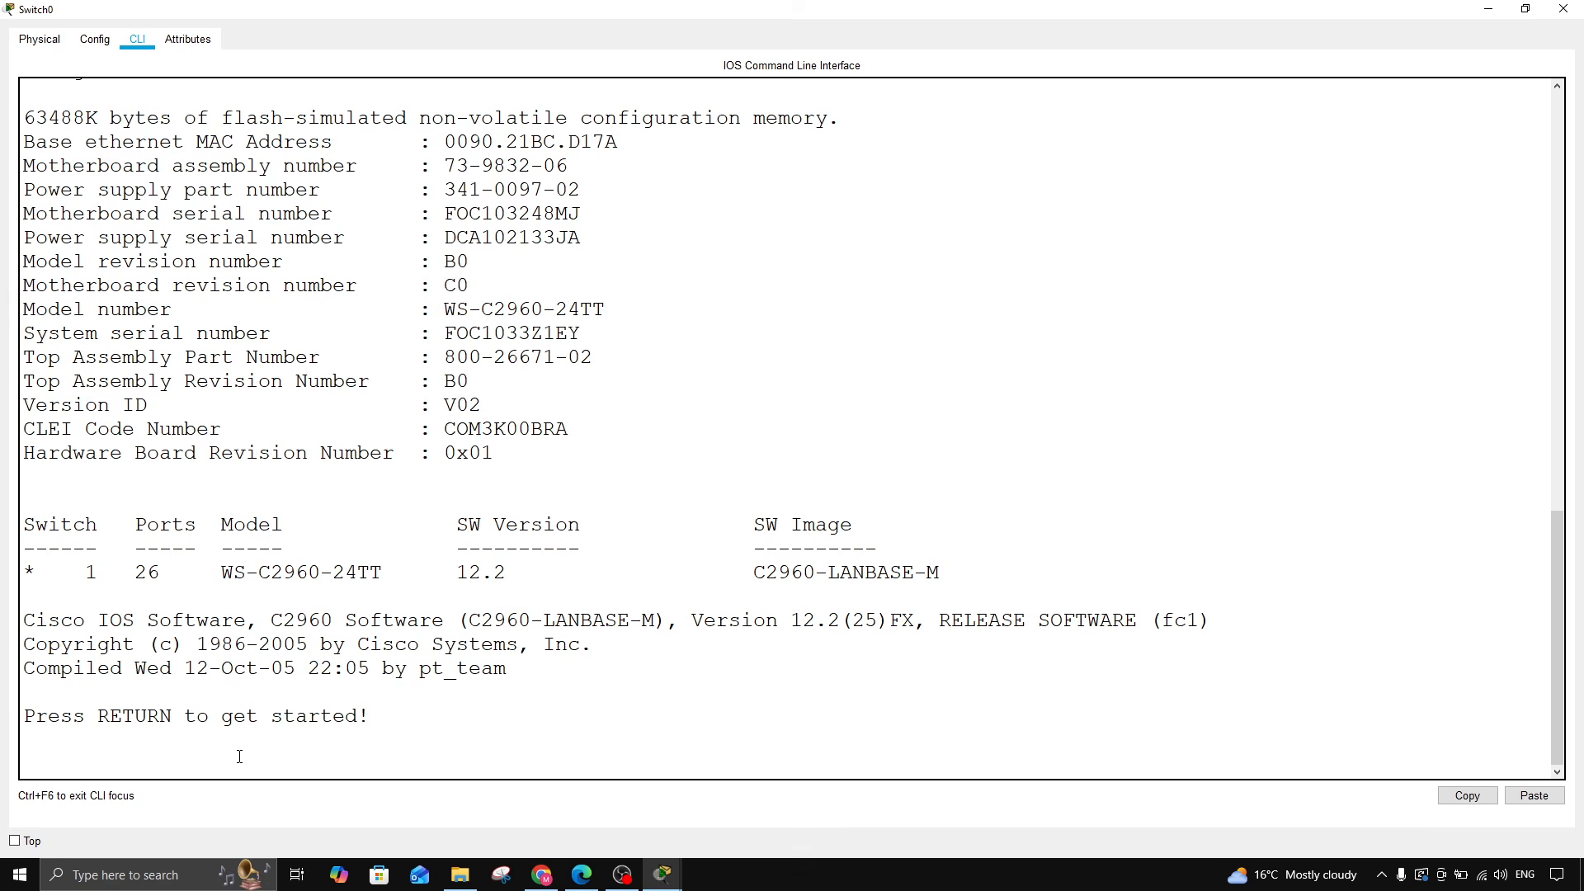
key(Return)
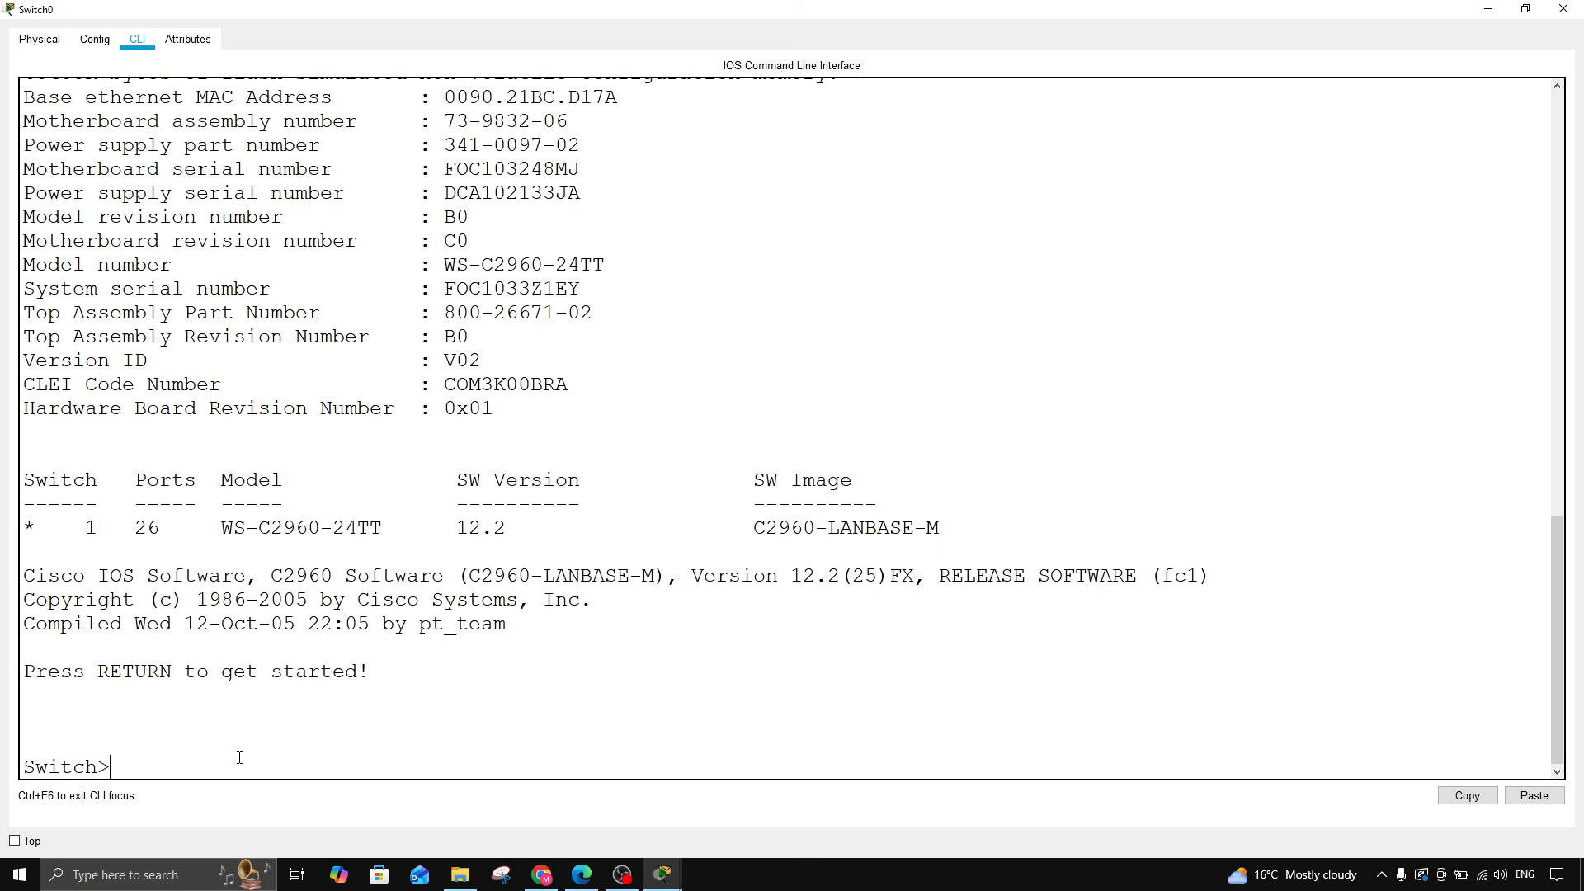
text(enable)
key(Return)
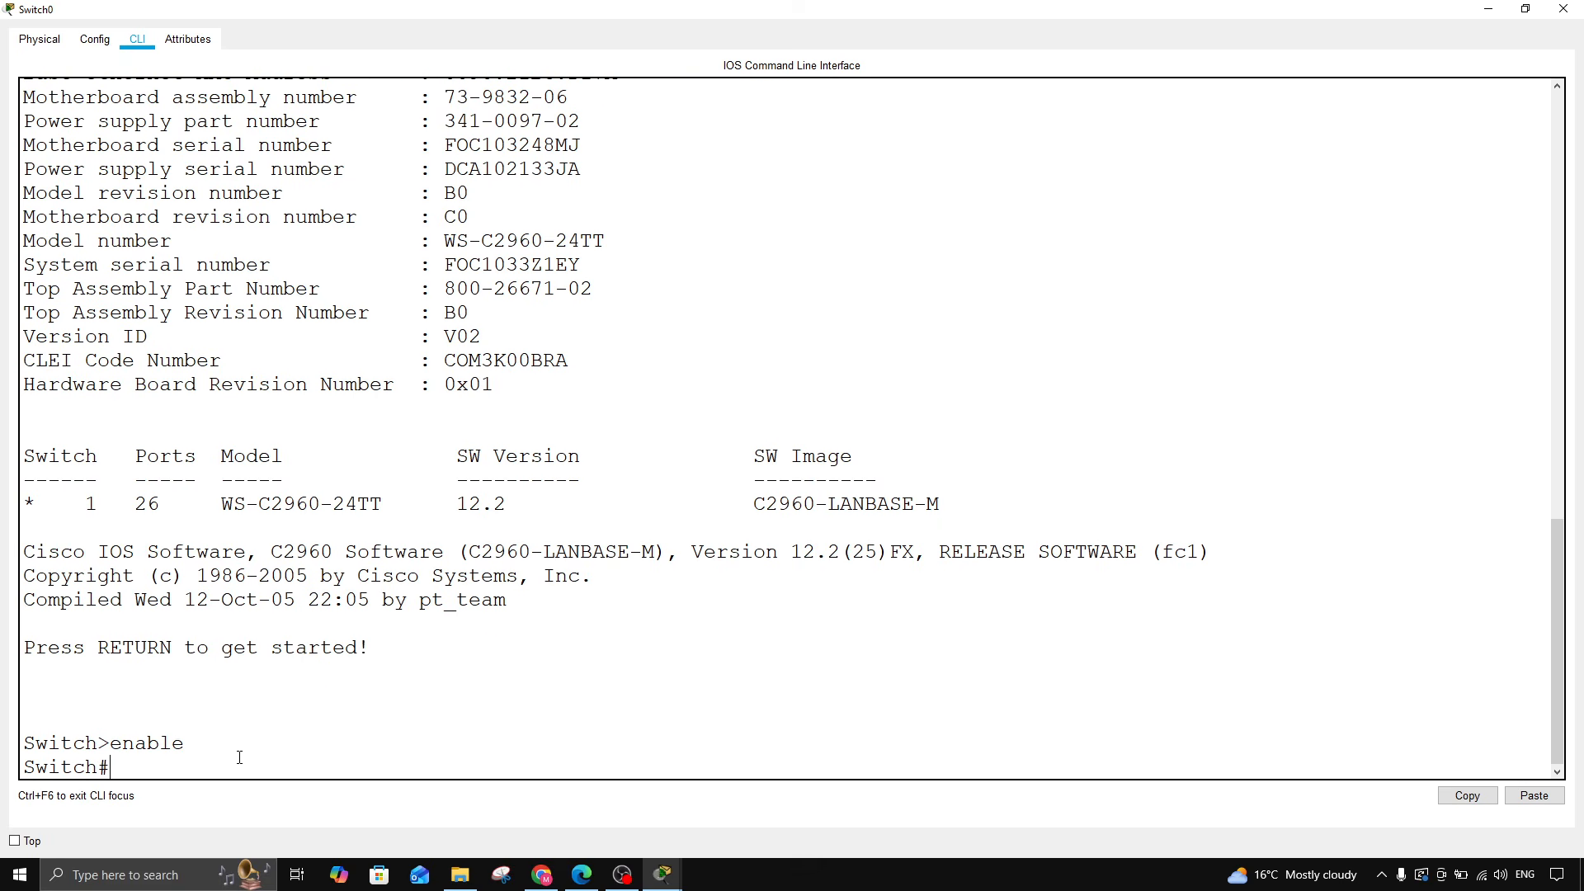
Page through the show run output, noting line con 0 has no password
text(show run)
key(Return)
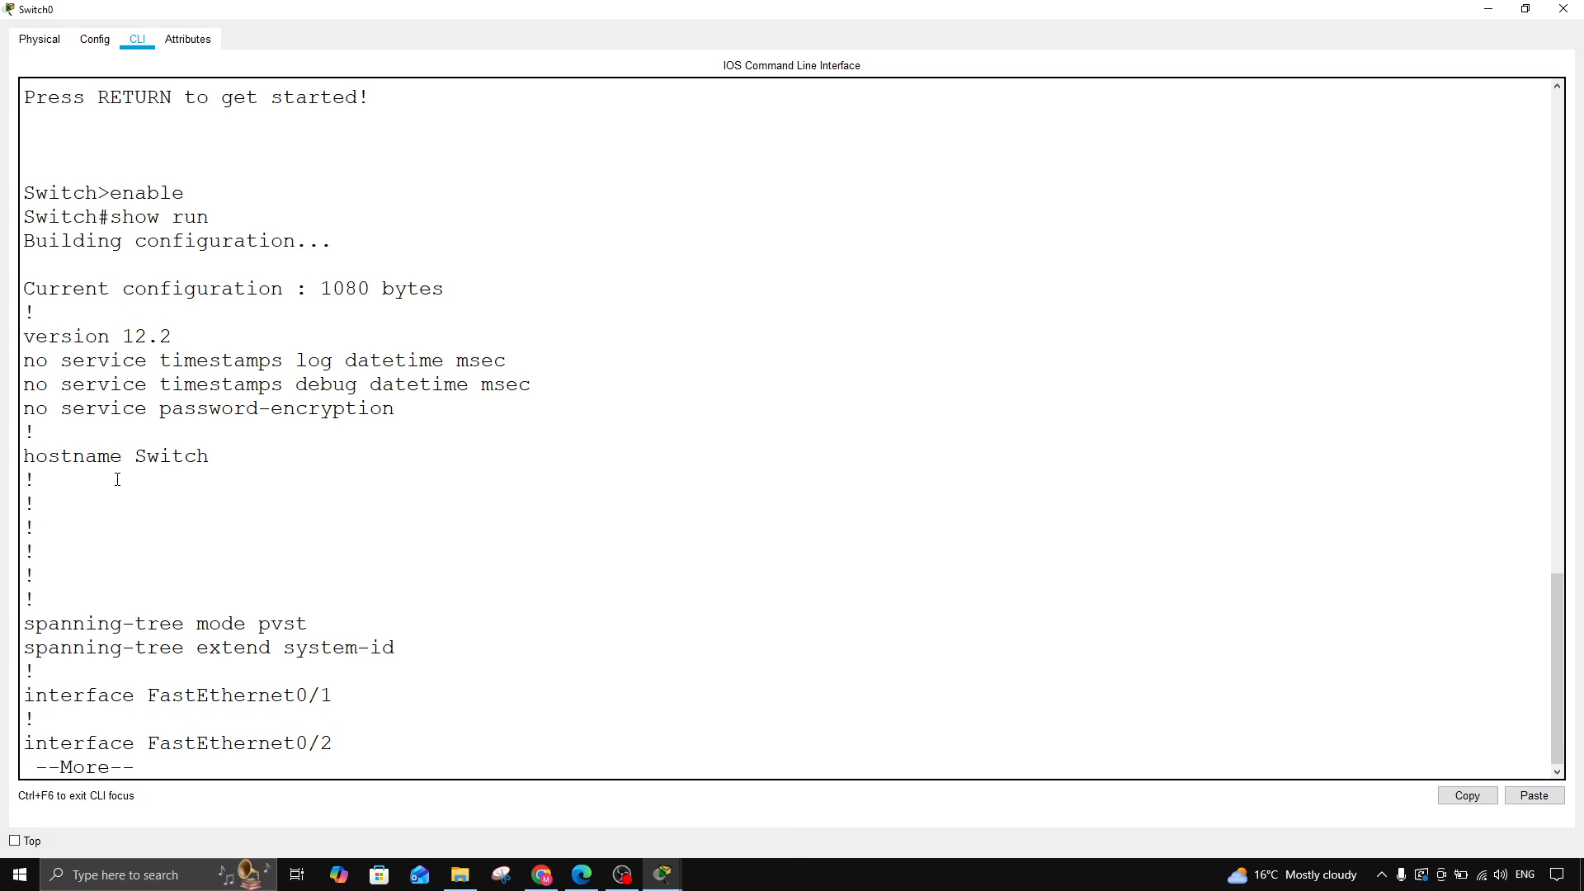
key(Return)
key(Return)
key(Return)
key(Return)
key(Return)
key(Return)
key(Return)
key(Return)
key(Return)
key(Return)
key(Return)
key(Return)
key(Return)
key(Return)
key(Return)
key(Return)
key(Return)
key(Return)
key(Return)
key(Return)
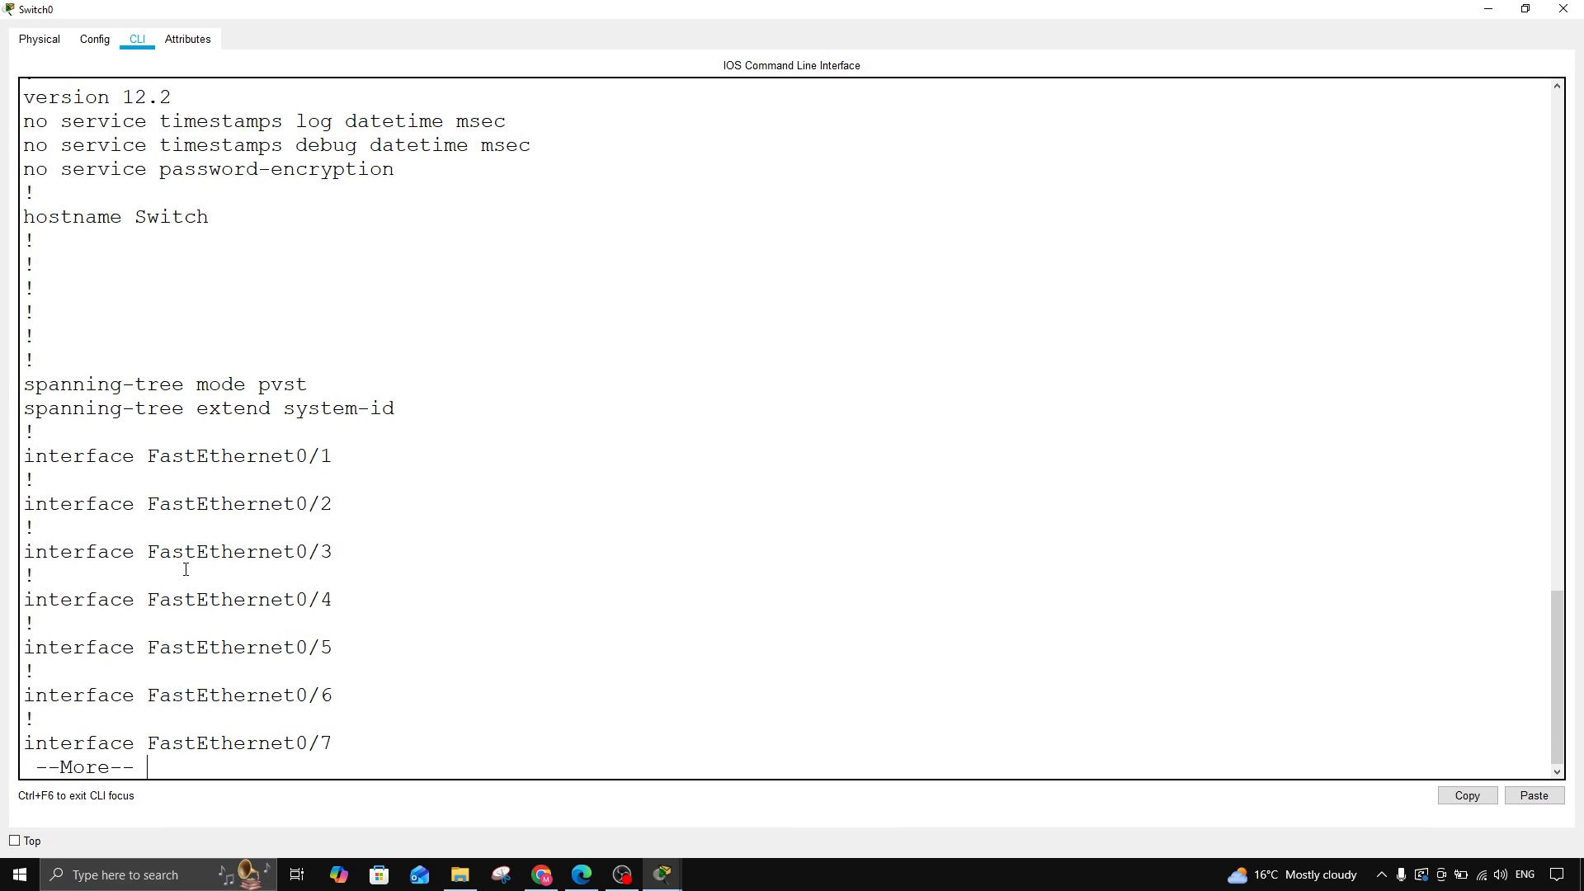
key(Return)
key(Return)
key(Return)
key(Return)
key(Return)
key(Return)
key(Return)
key(Return)
key(Return)
key(Return)
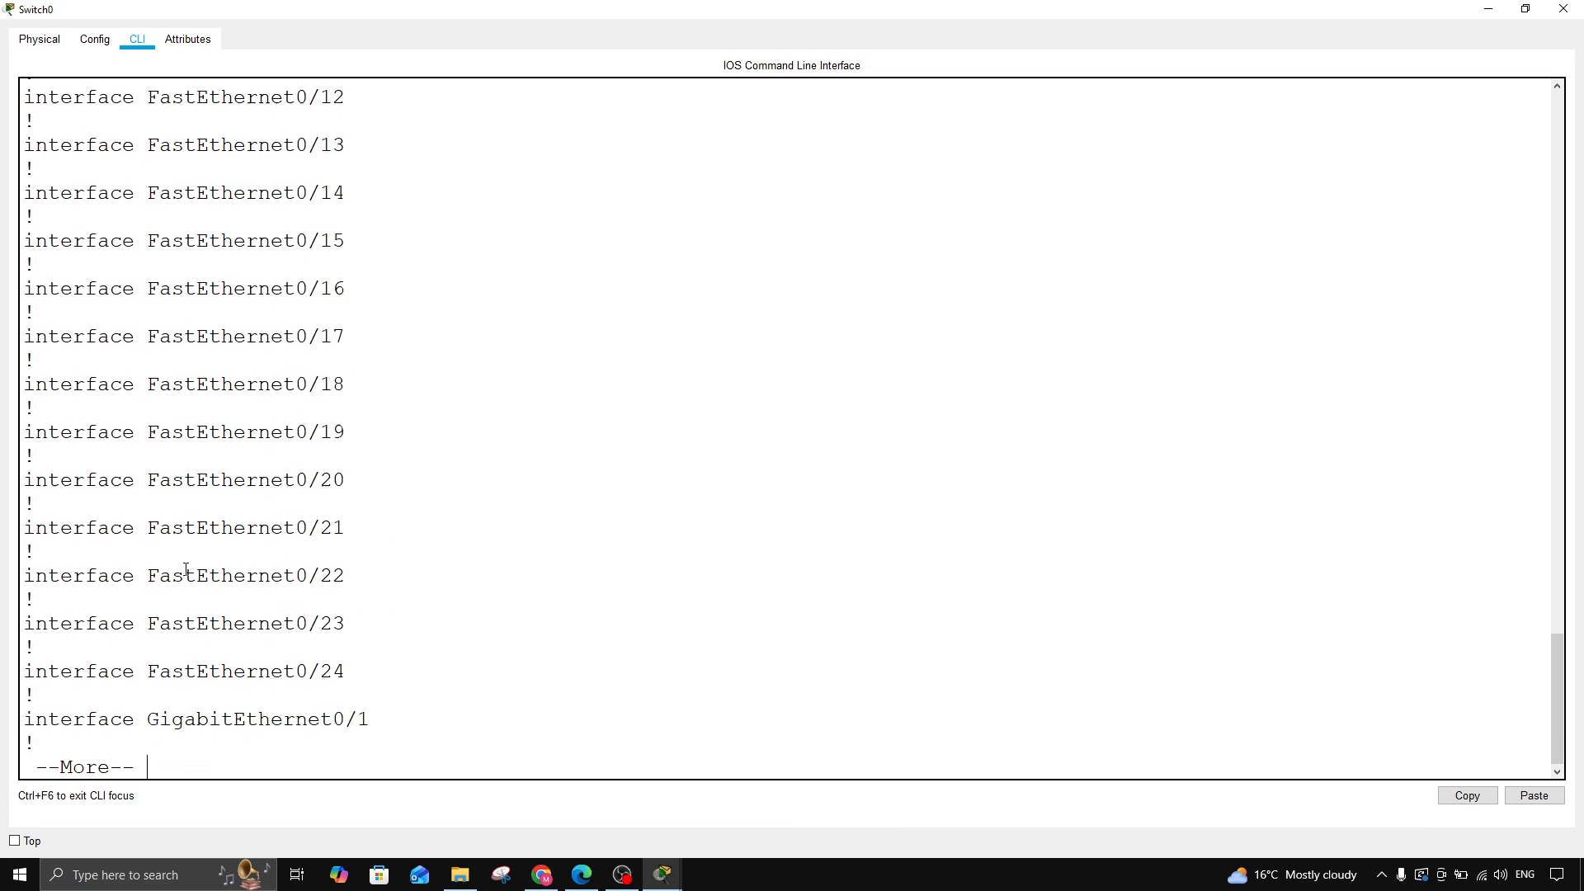
key(Return)
key(Return)
key(Return)
key(Return)
key(Return)
key(Return)
key(Return)
key(Return)
key(Return)
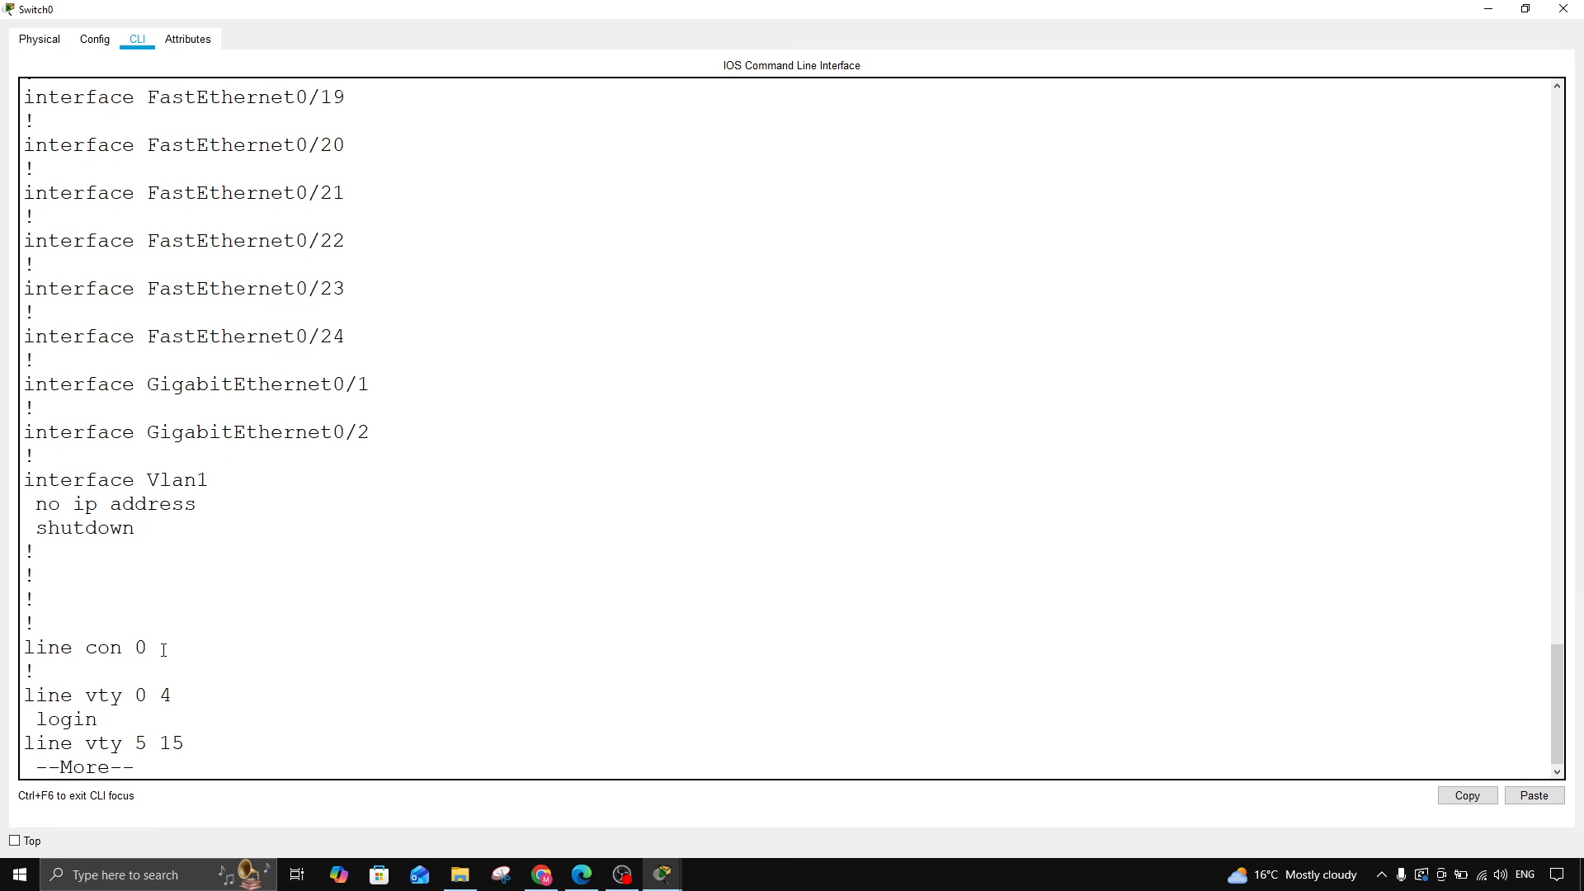
drag(150, 649, 24, 648)
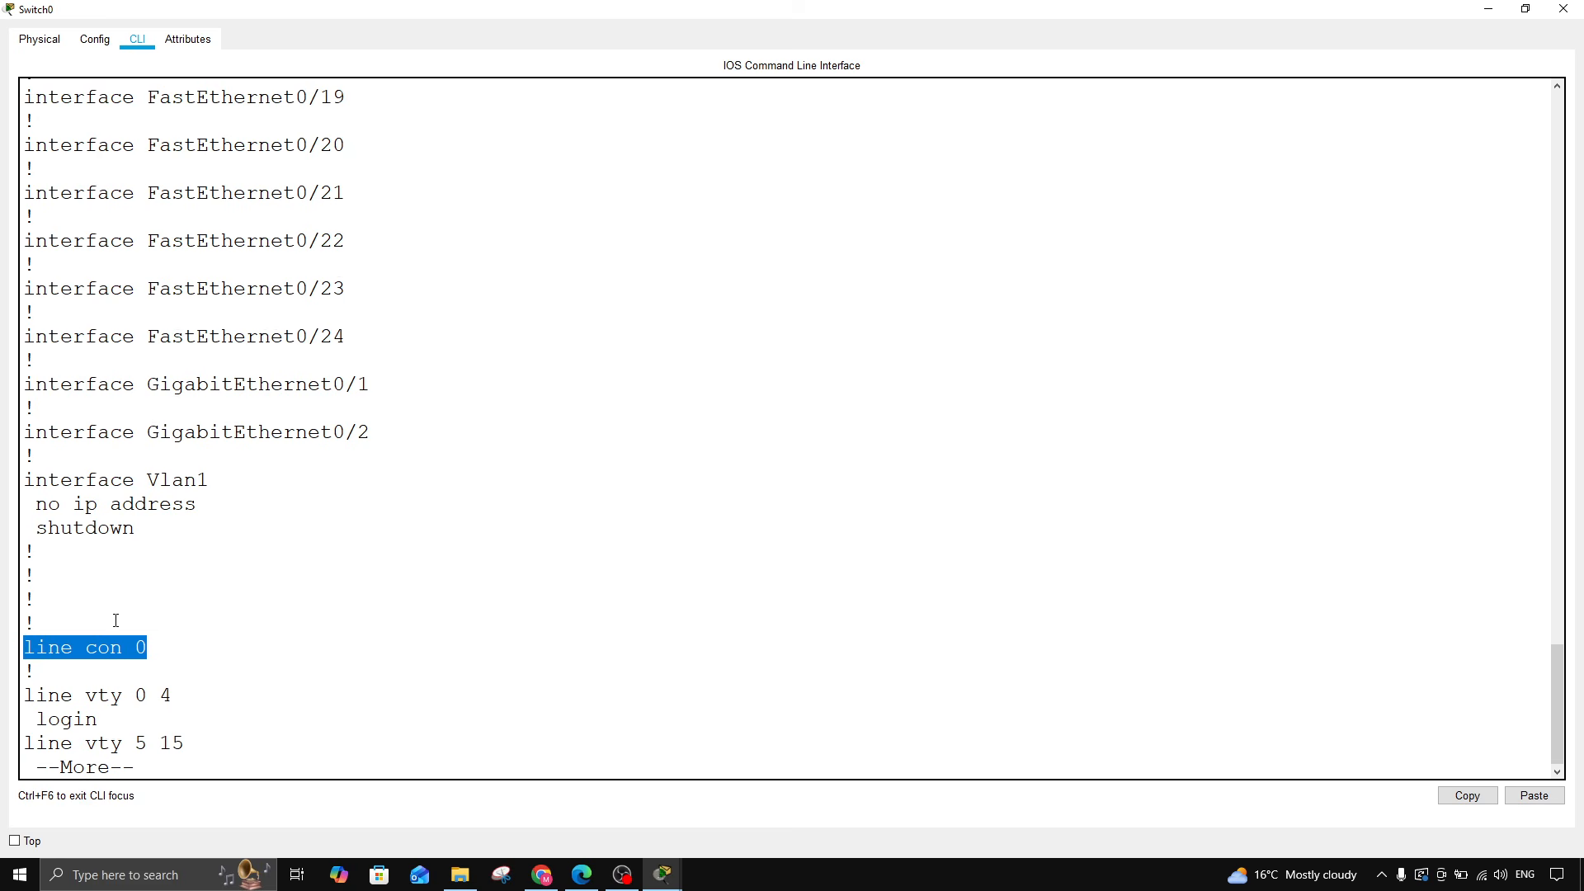
click(140, 620)
key(Return)
key(Return)
key(Return)
key(Return)
key(Return)
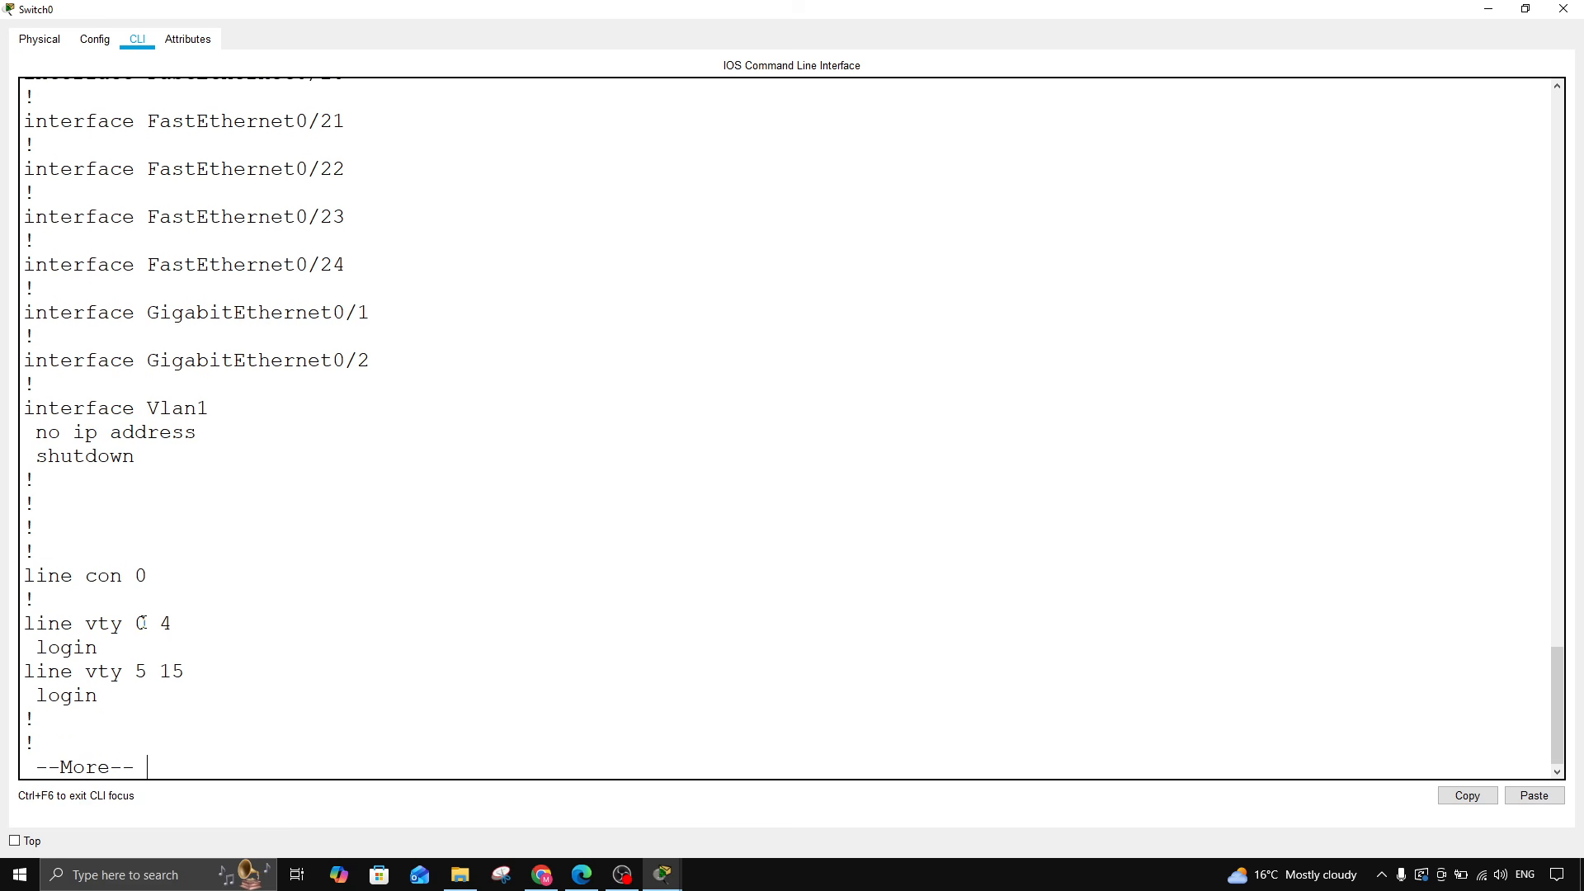
key(Return)
key(Return)
key(Return)
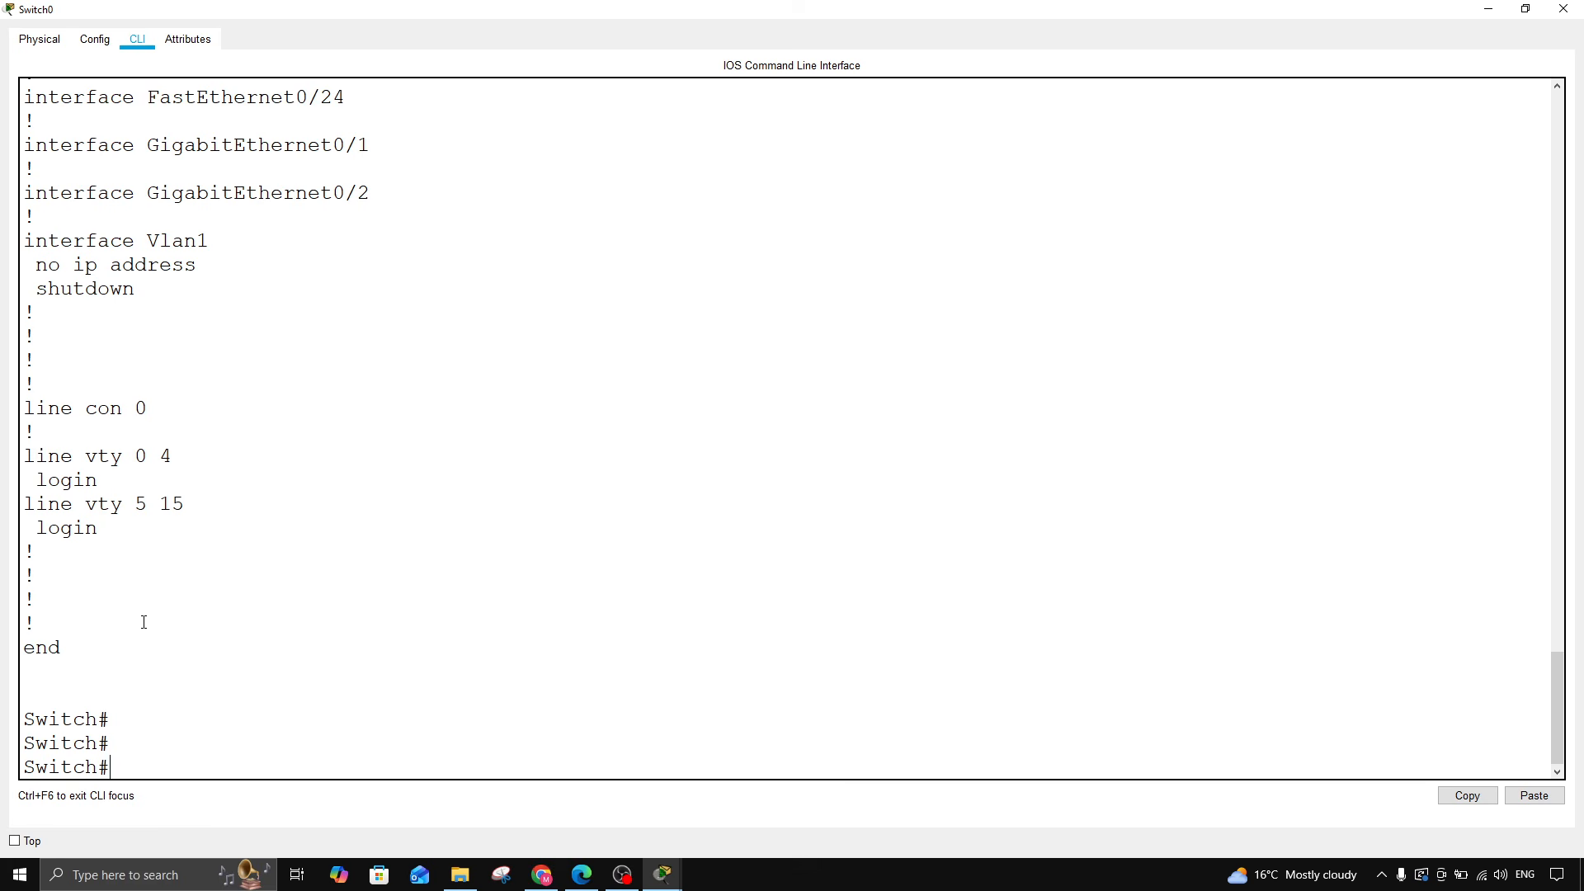
Enter global configuration mode and set the hostname to Sfirst
text(configure term)
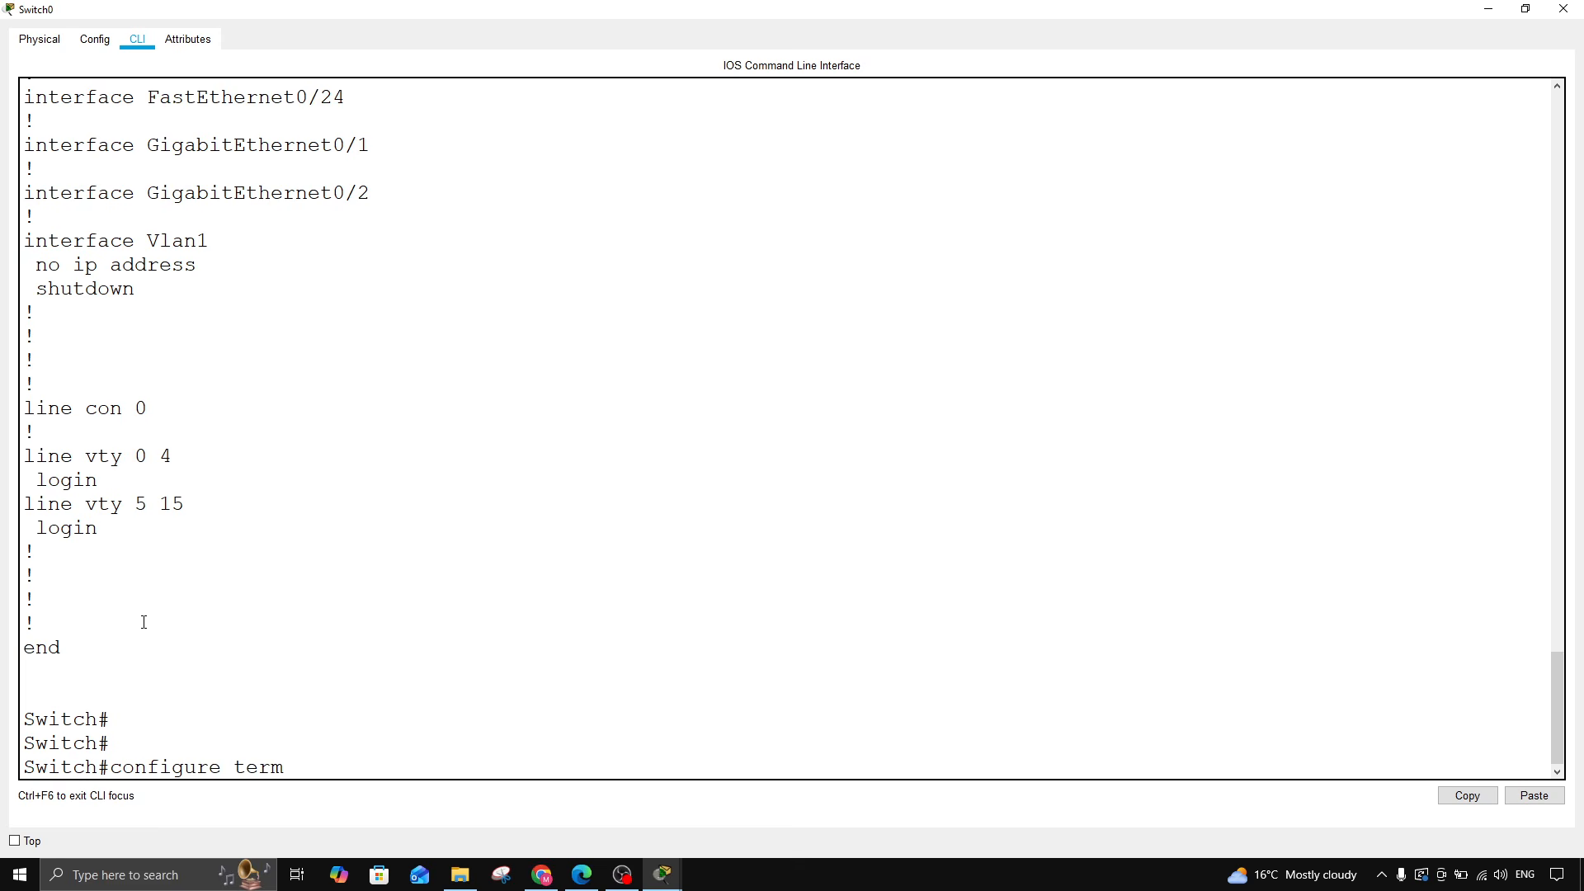
text(inal)
key(Return)
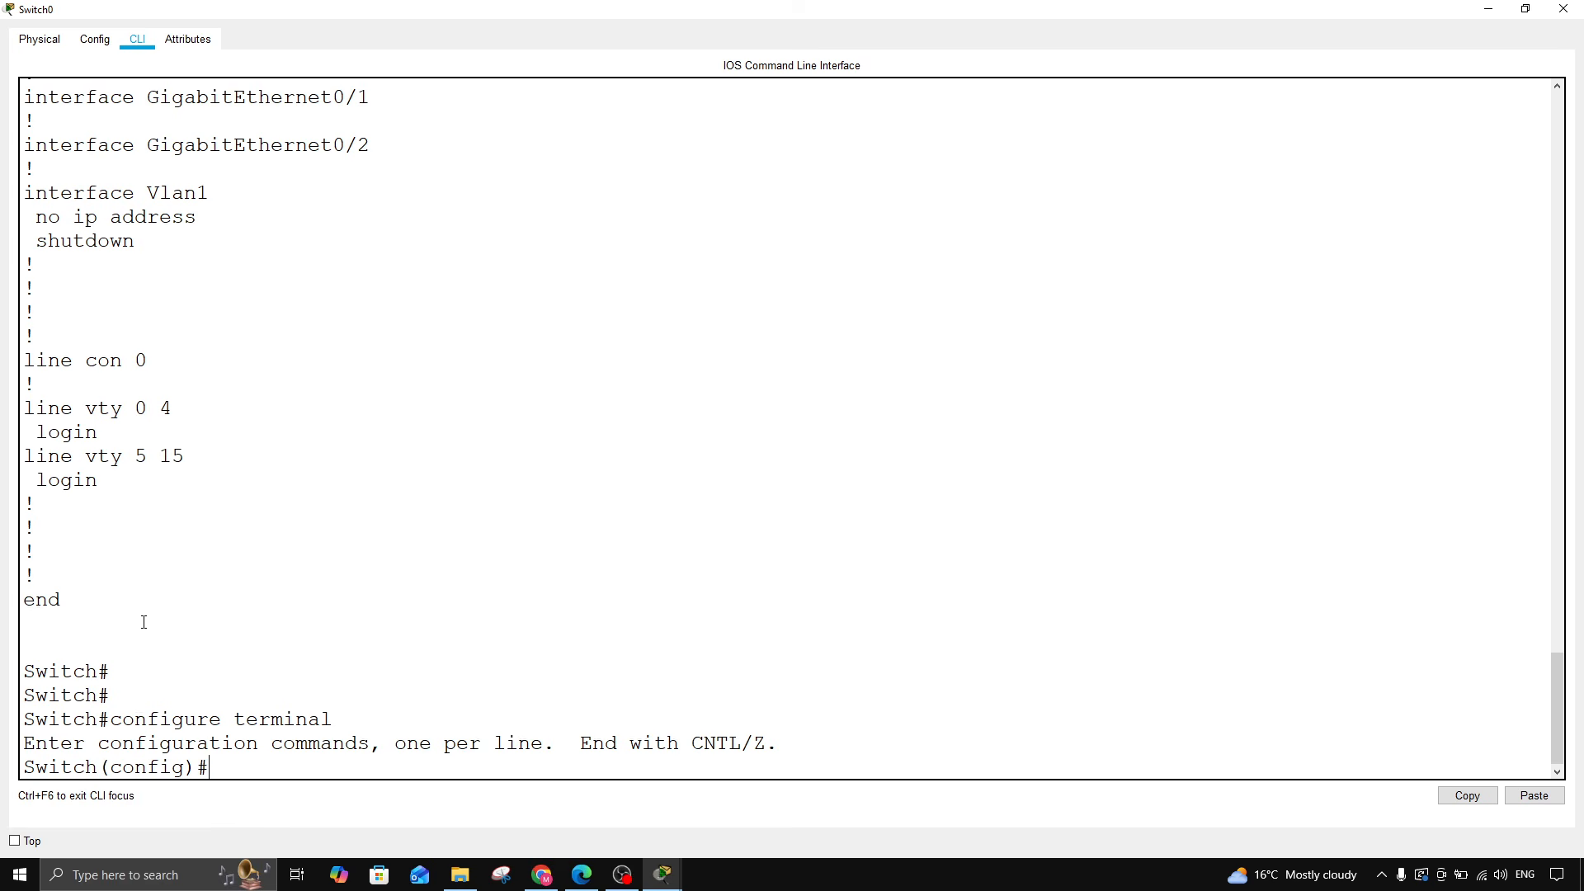
text(host Sfirst)
key(Return)
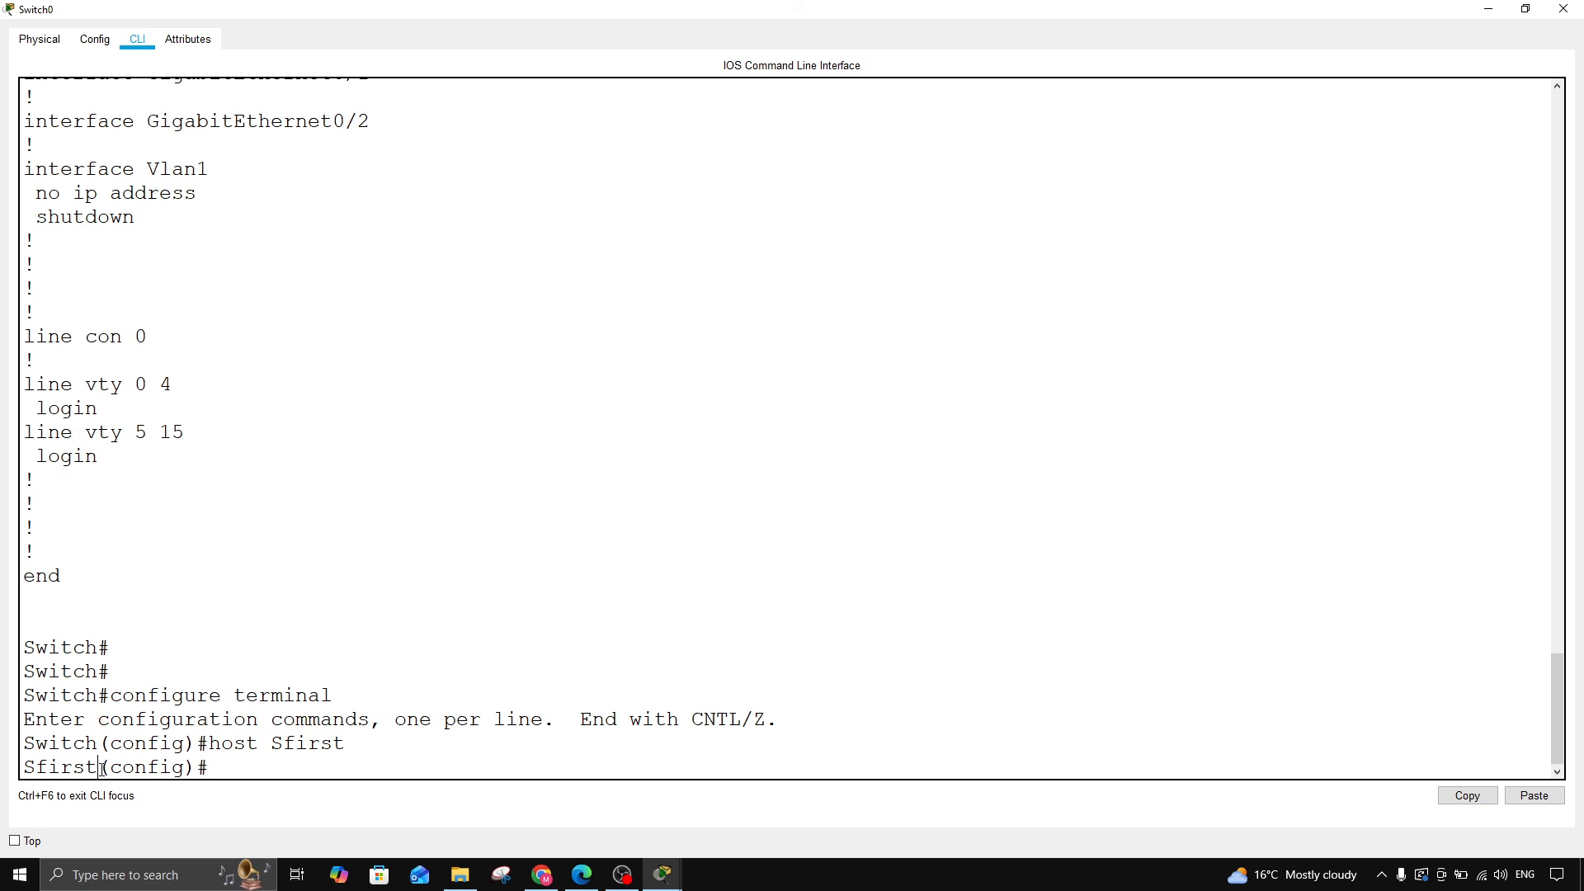
drag(98, 768, 211, 766)
click(226, 763)
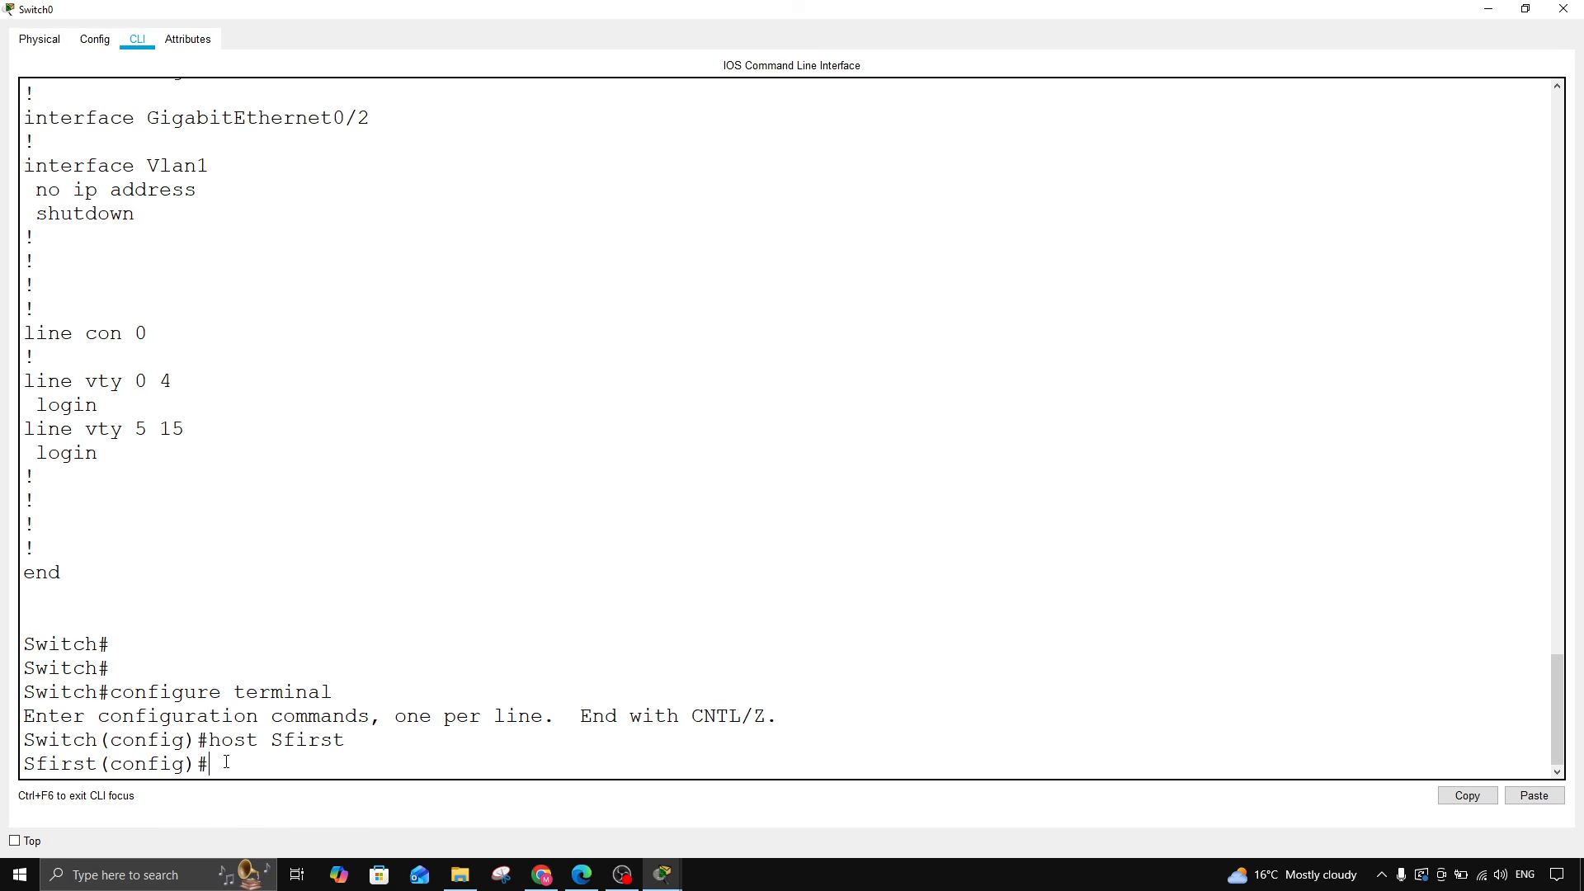
On line con 0, set a console password and enable login
text(line con 0)
key(Return)
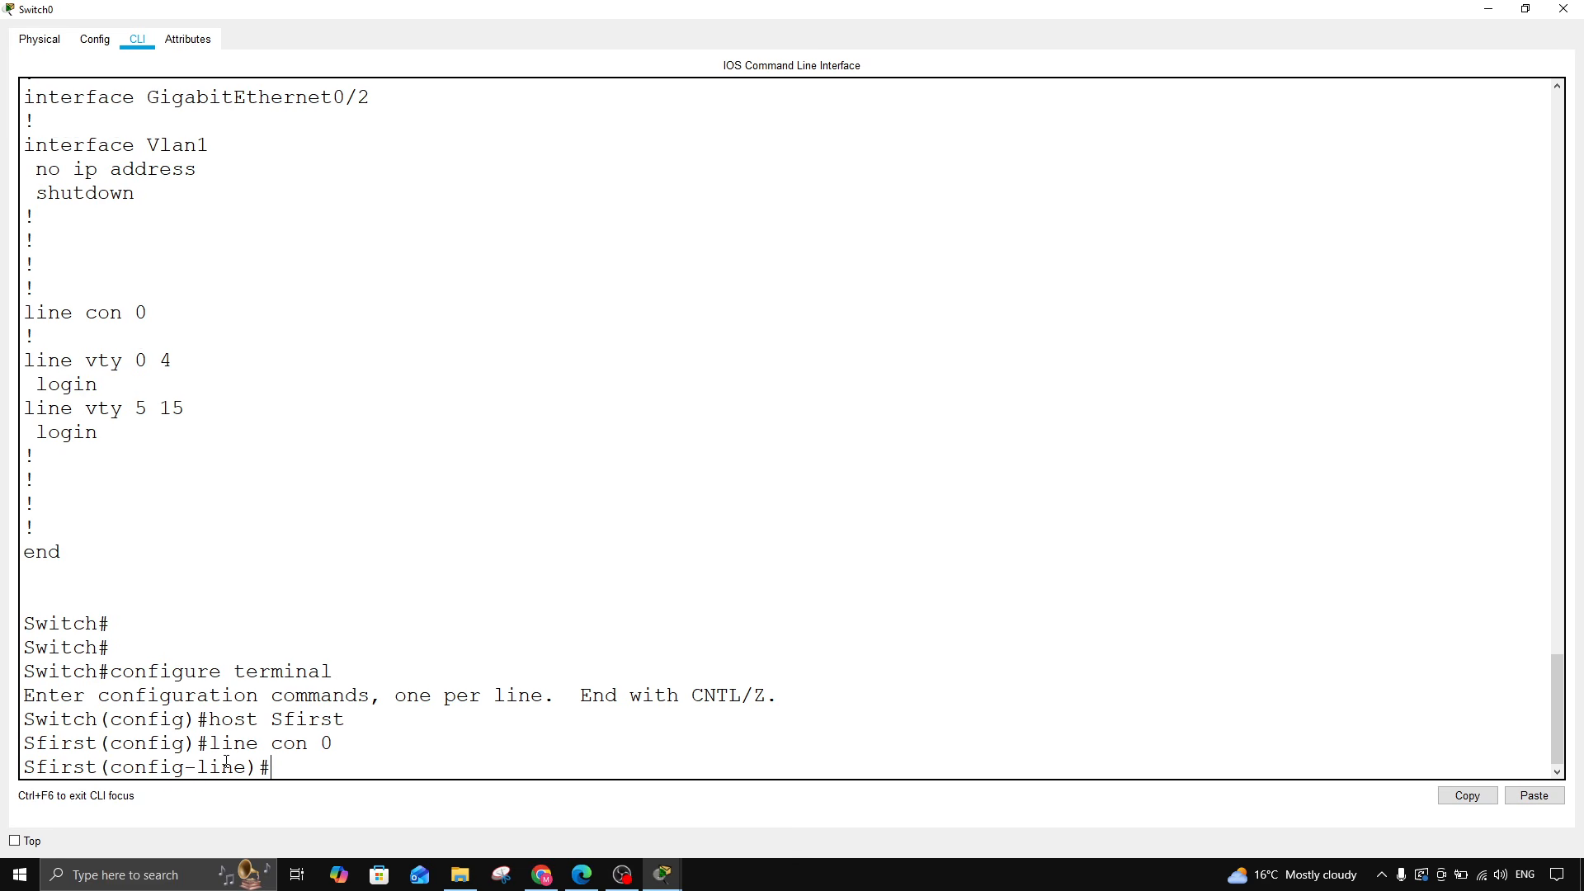
text(password Bilal)
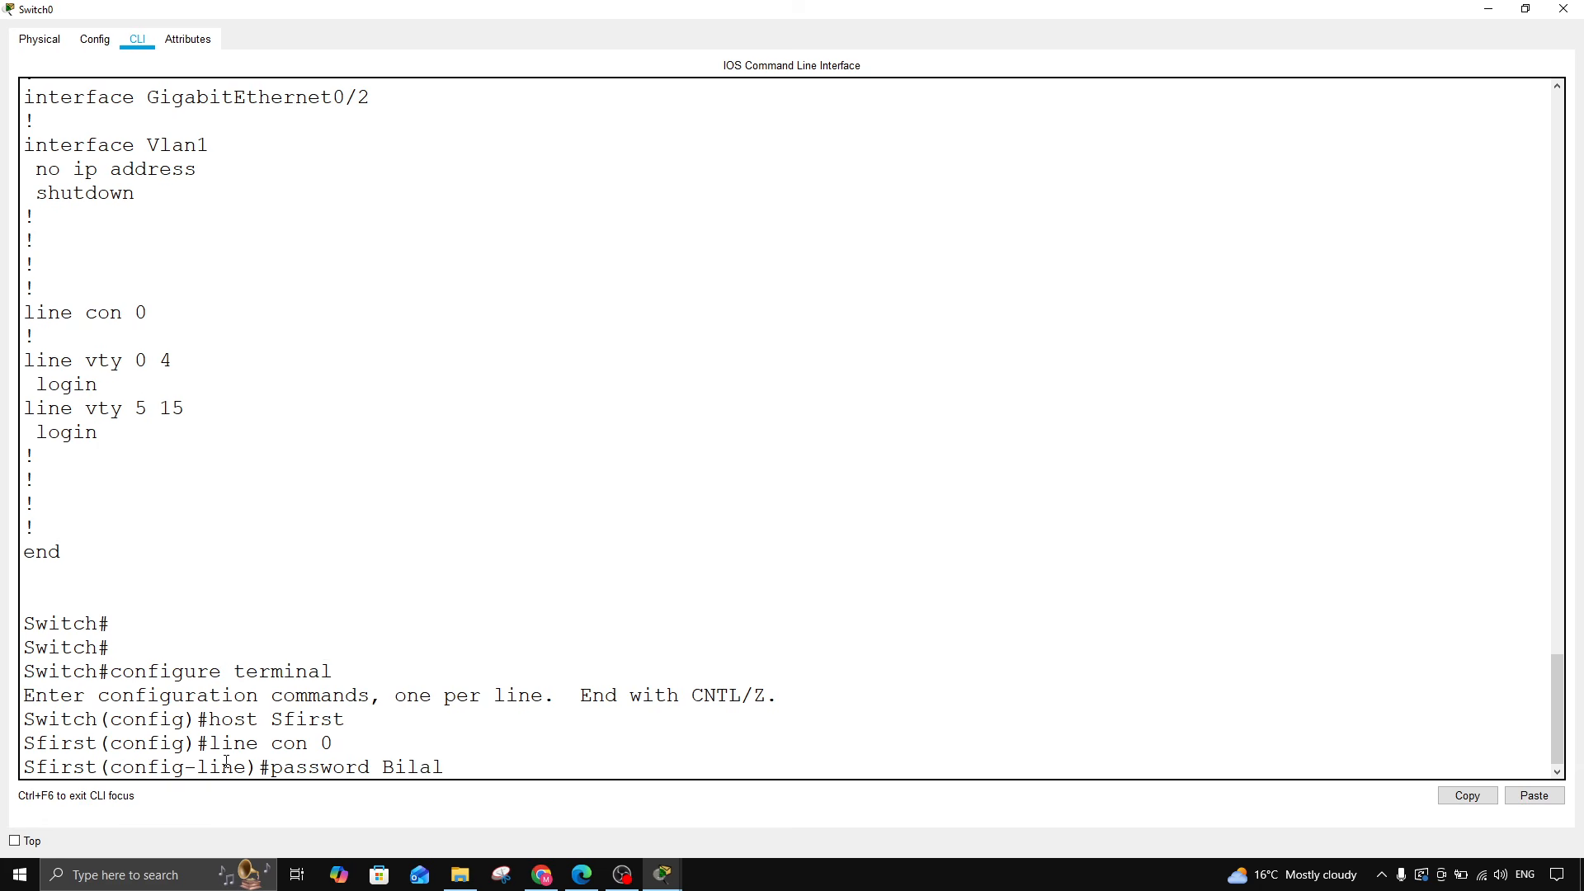
key(Return)
text(lo)
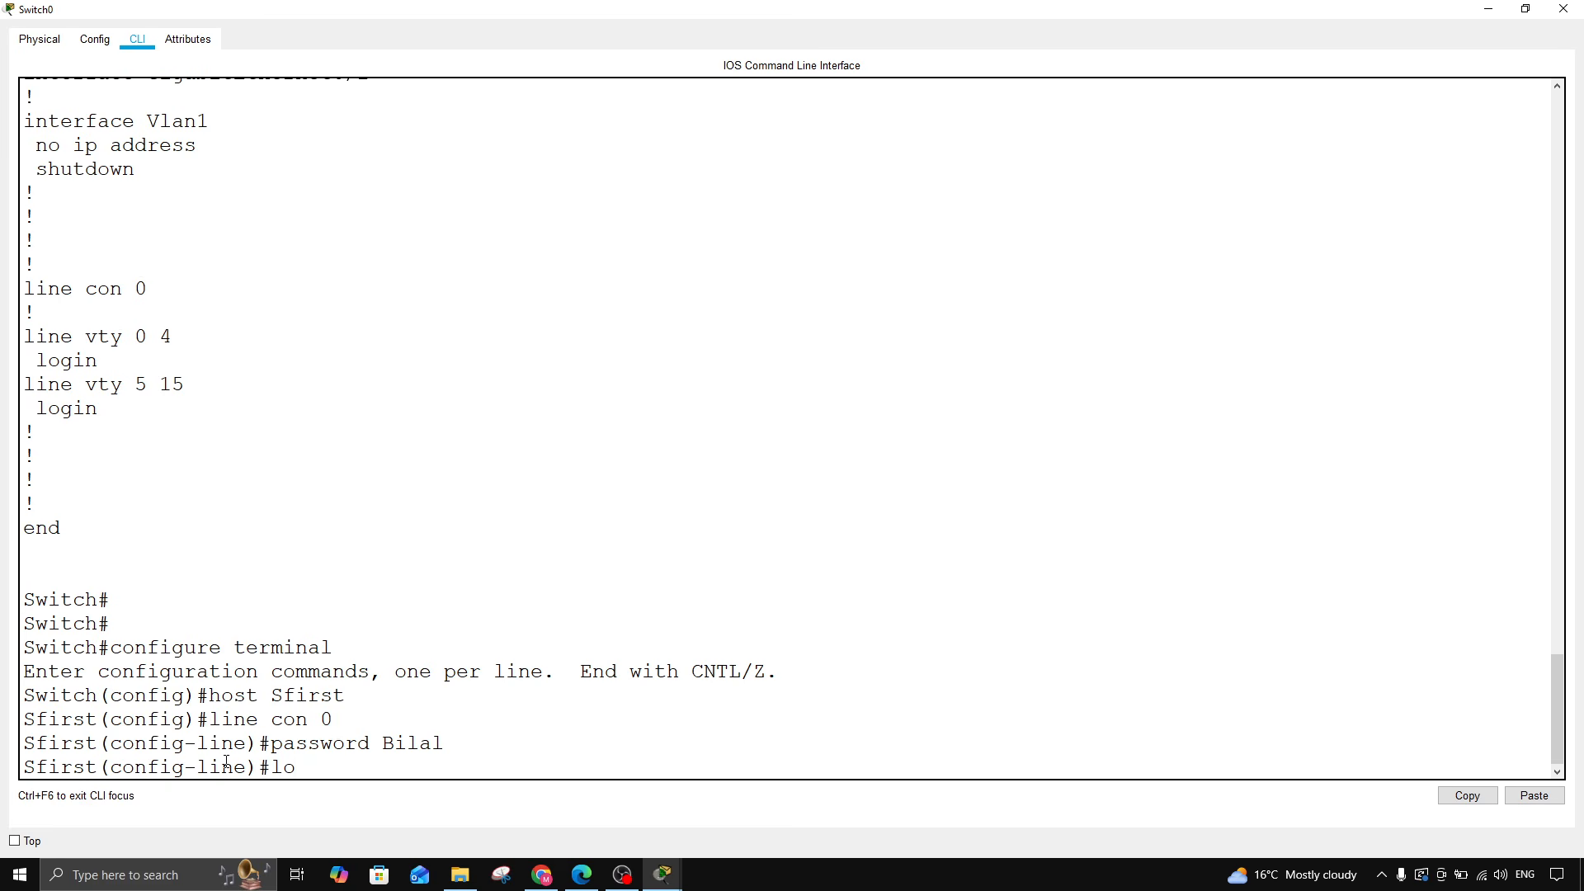
text(gin)
key(Return)
Exit configuration mode and log out of the console session
text(exit)
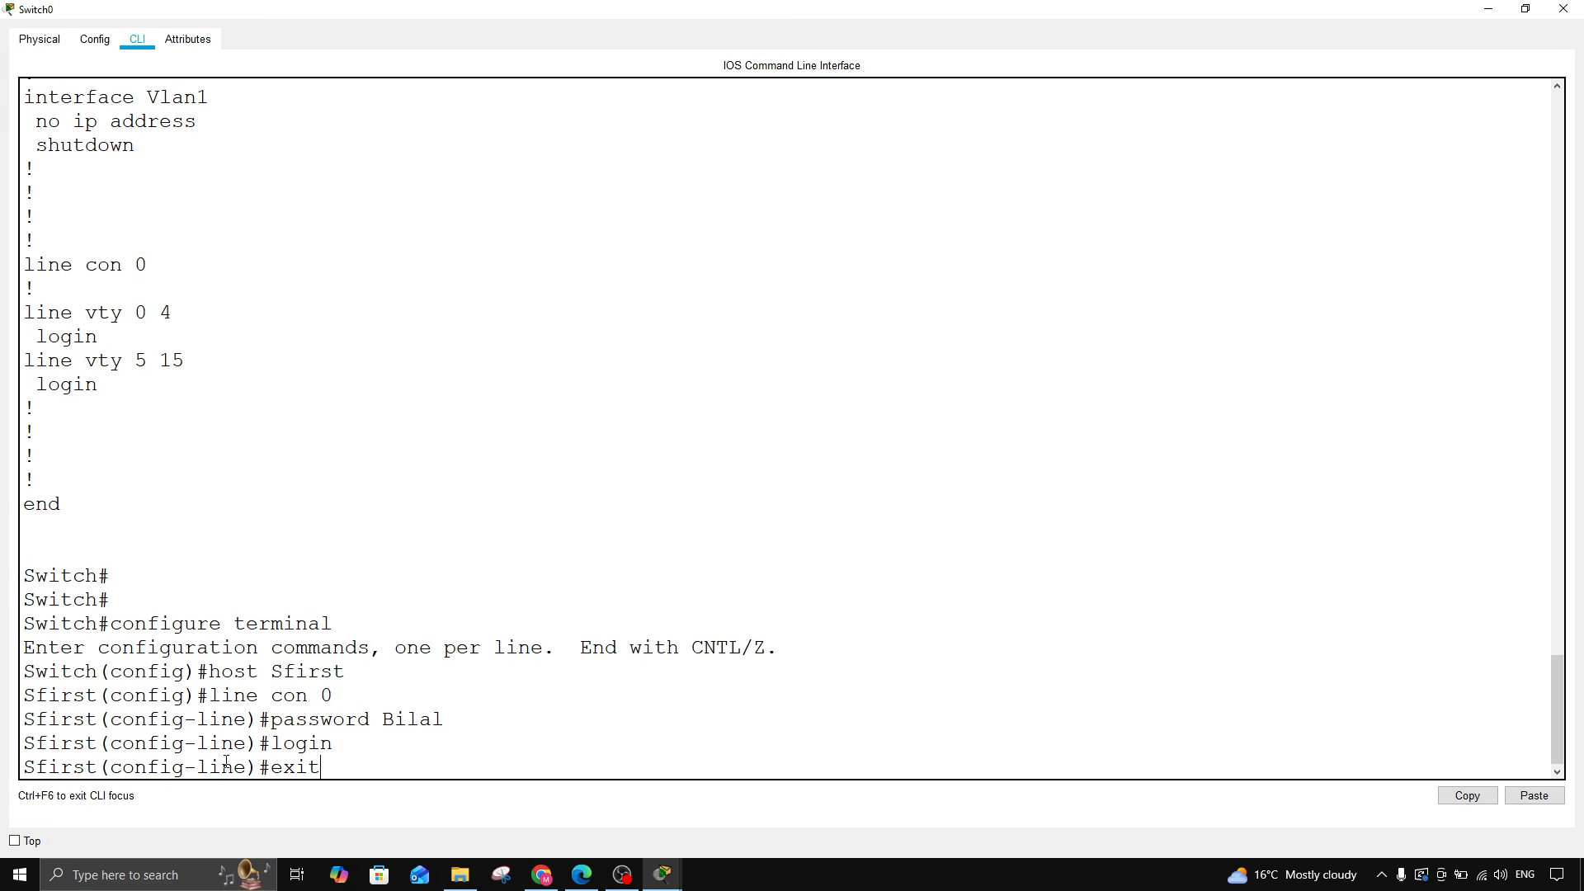
key(Return)
text(exit)
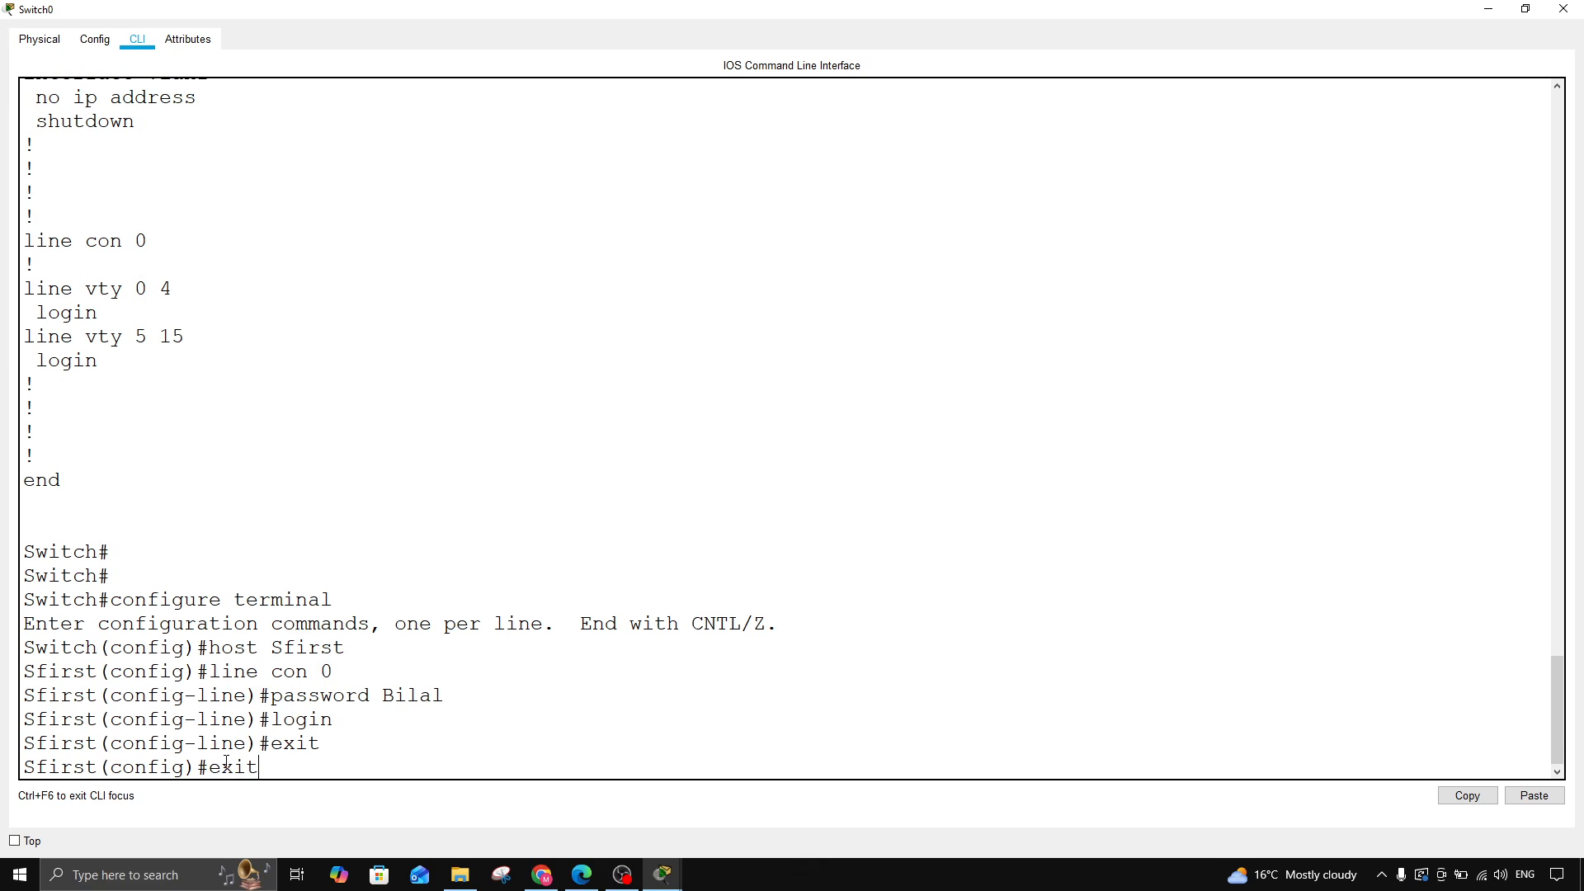
key(Return)
key(Return)
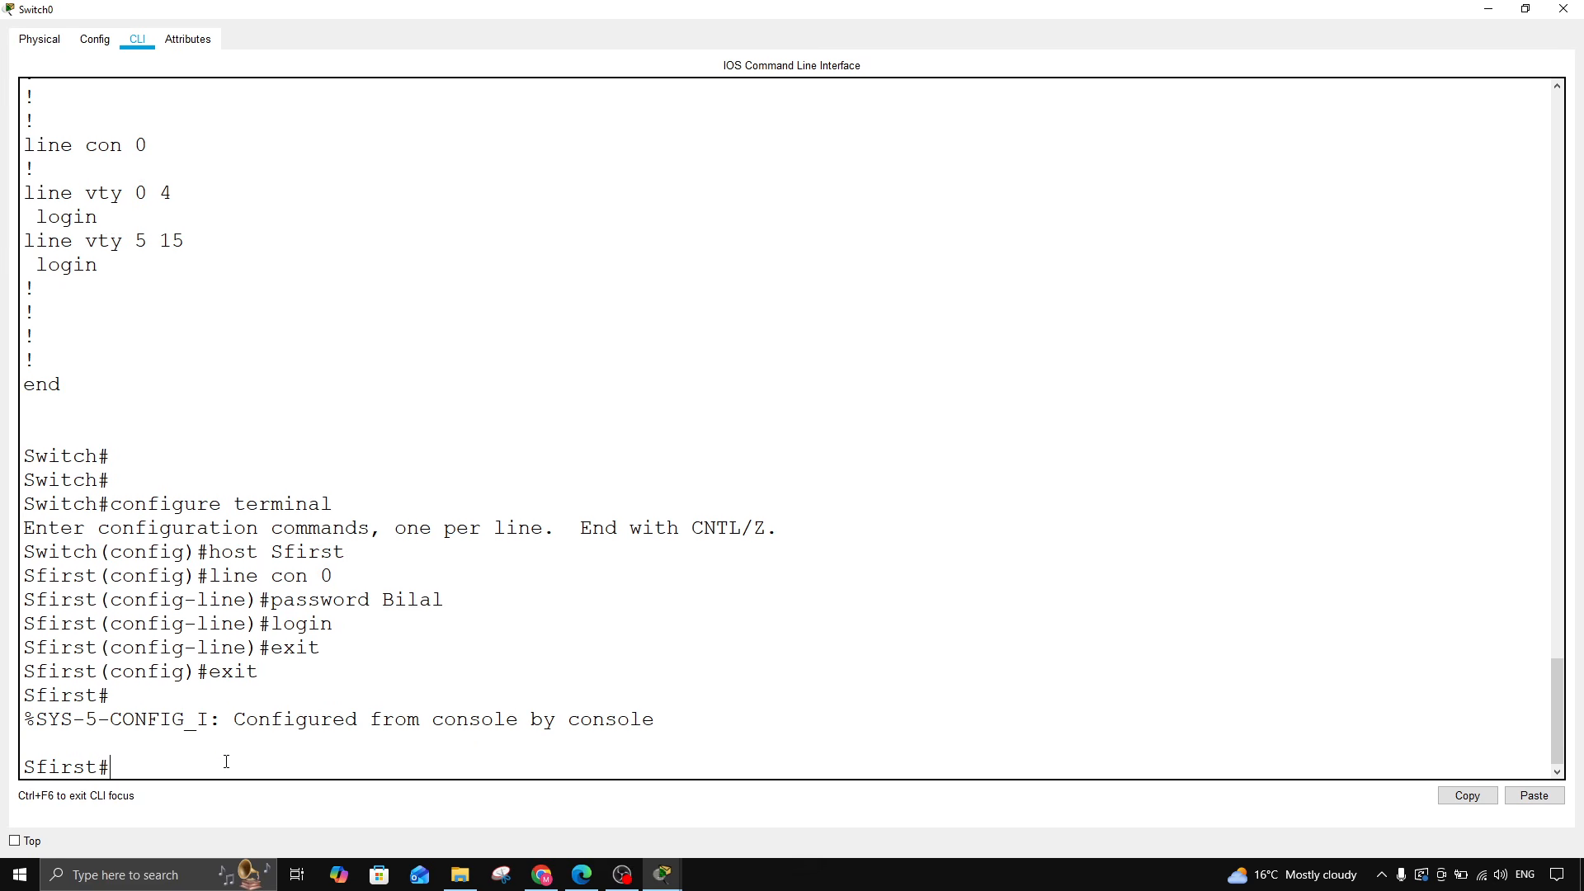
text(exit)
key(Return)
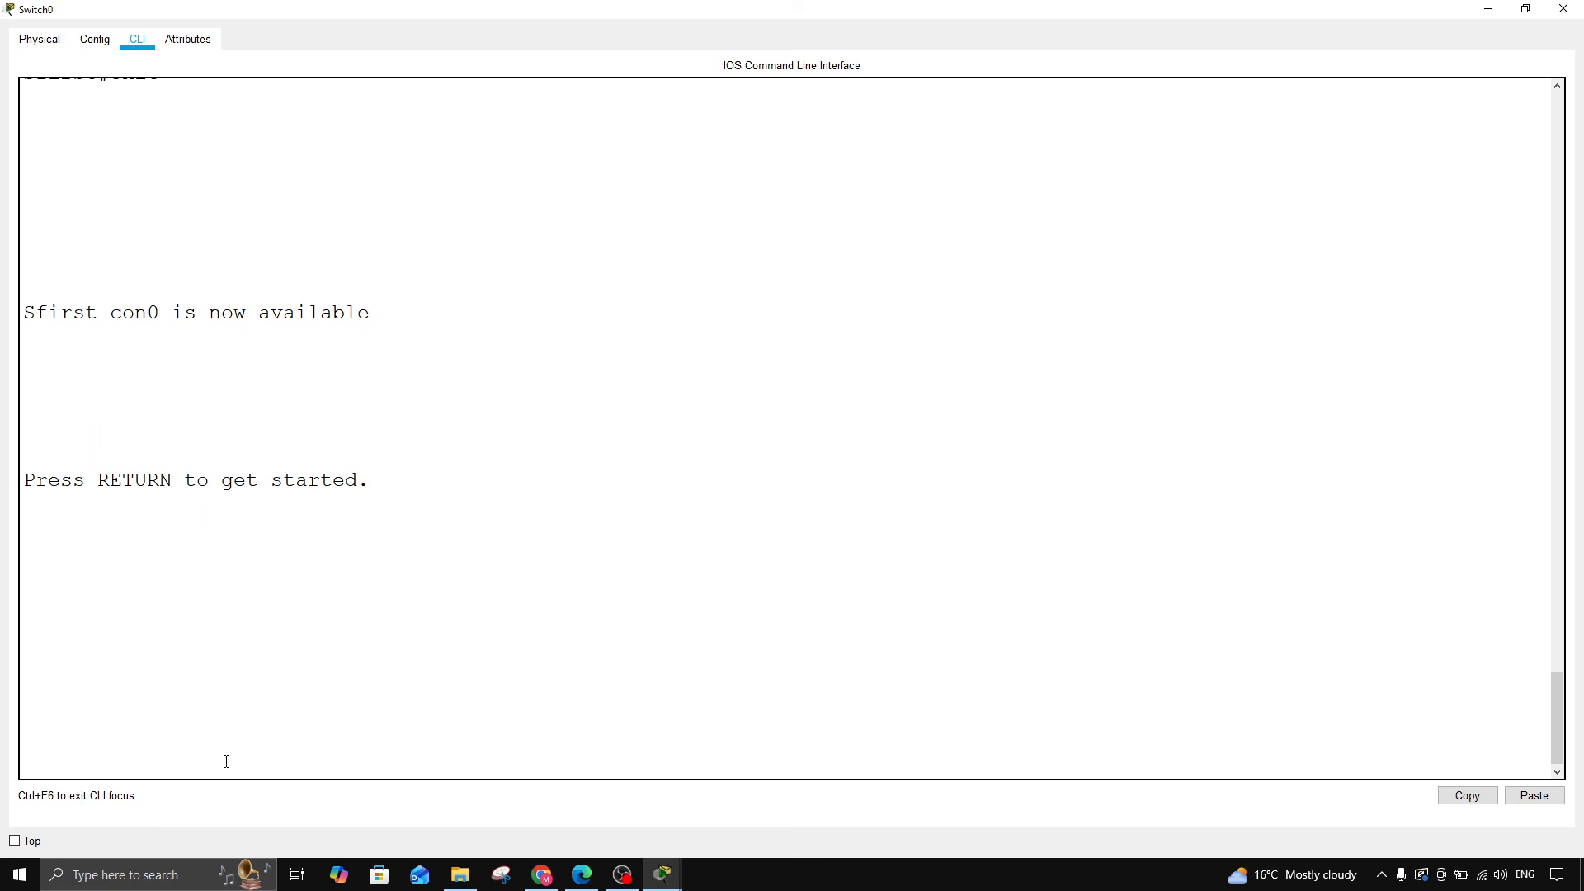
Enter the console line password at the Password: prompt, retrying once, to reach Sfirst>
key(Return)
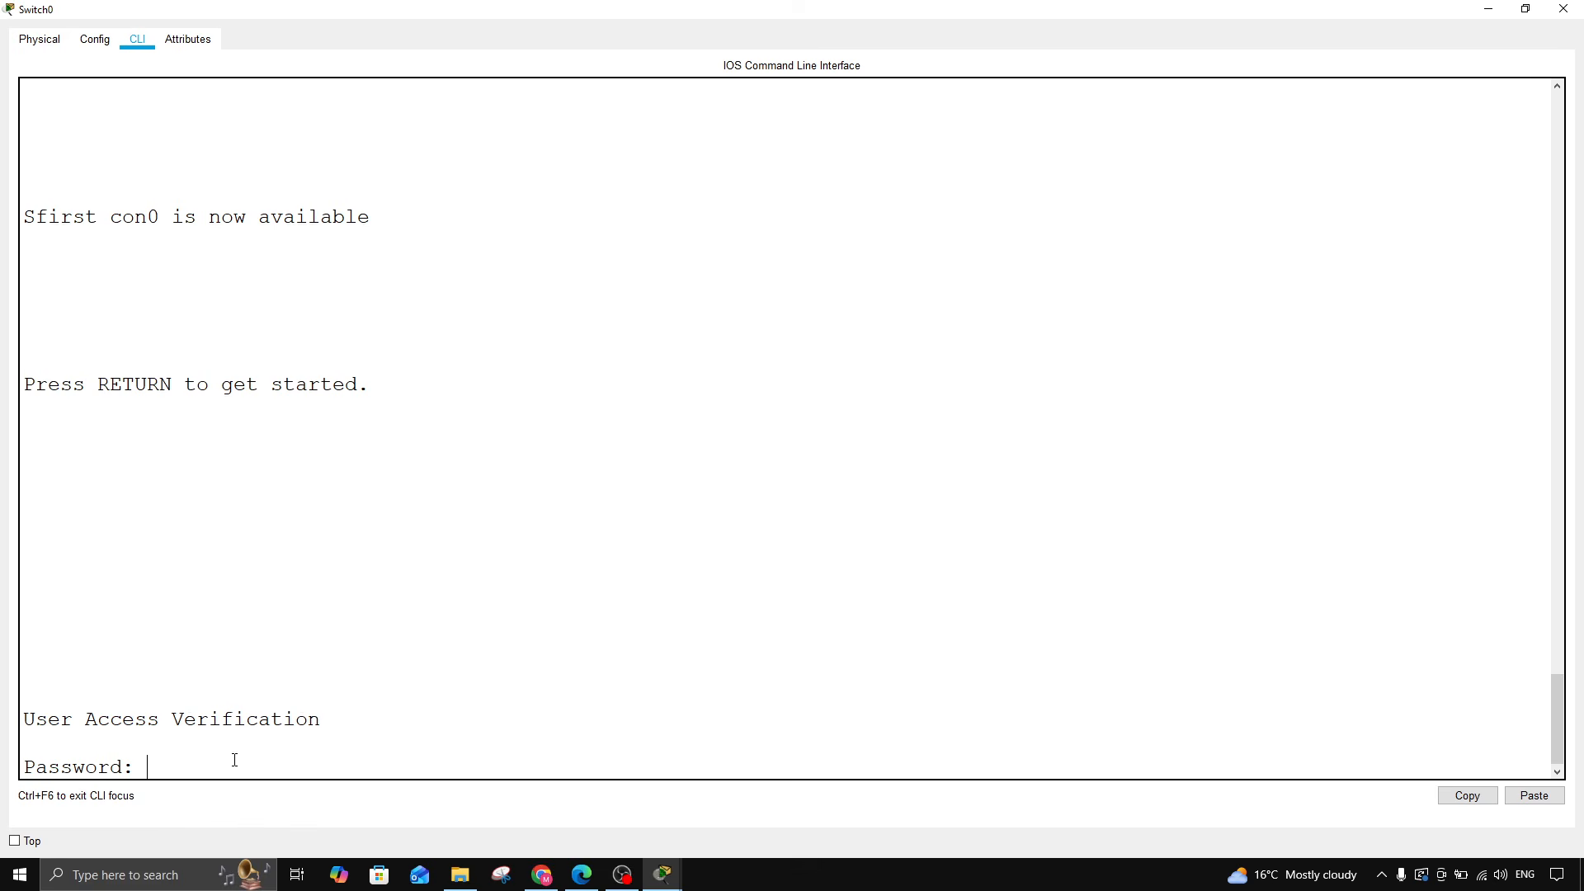
key(Return)
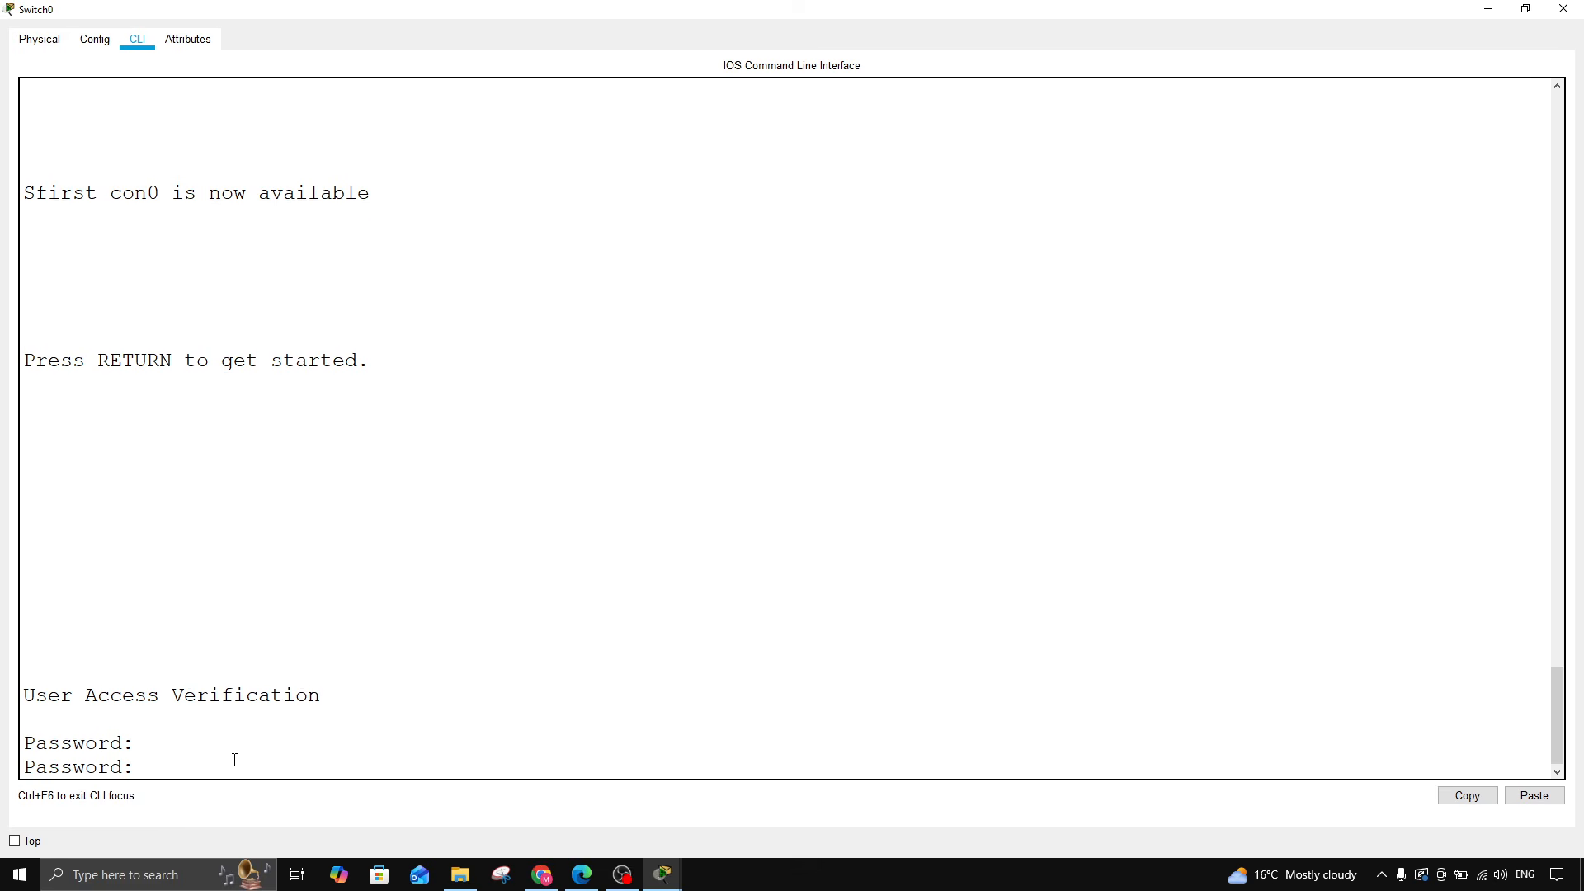
key(Return)
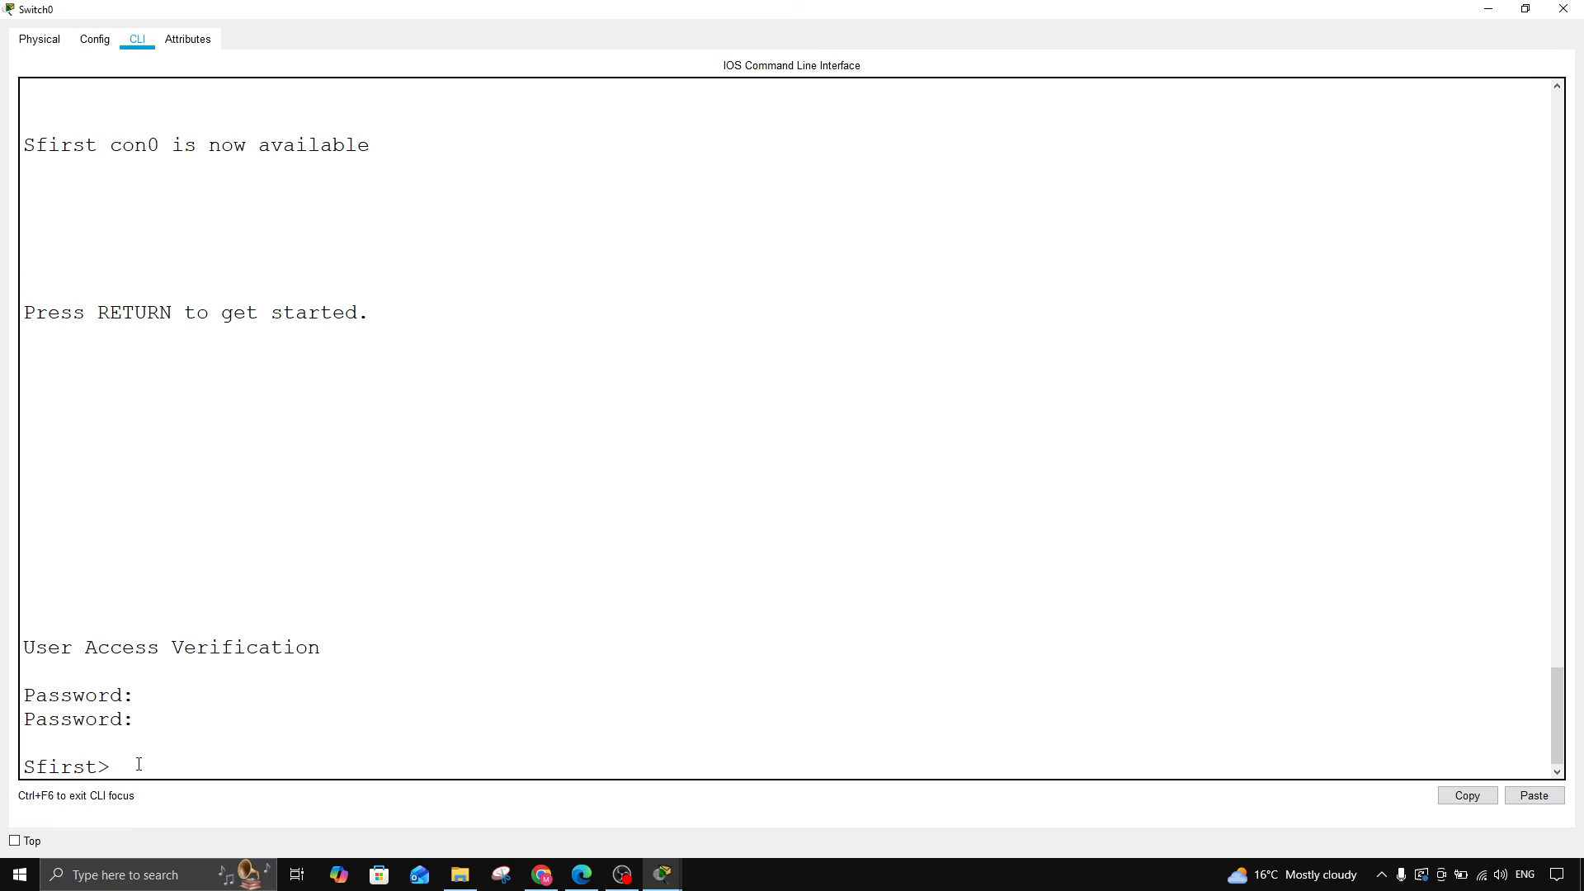
Try show run in user mode, then enter privileged mode with enable
text(show run)
key(Return)
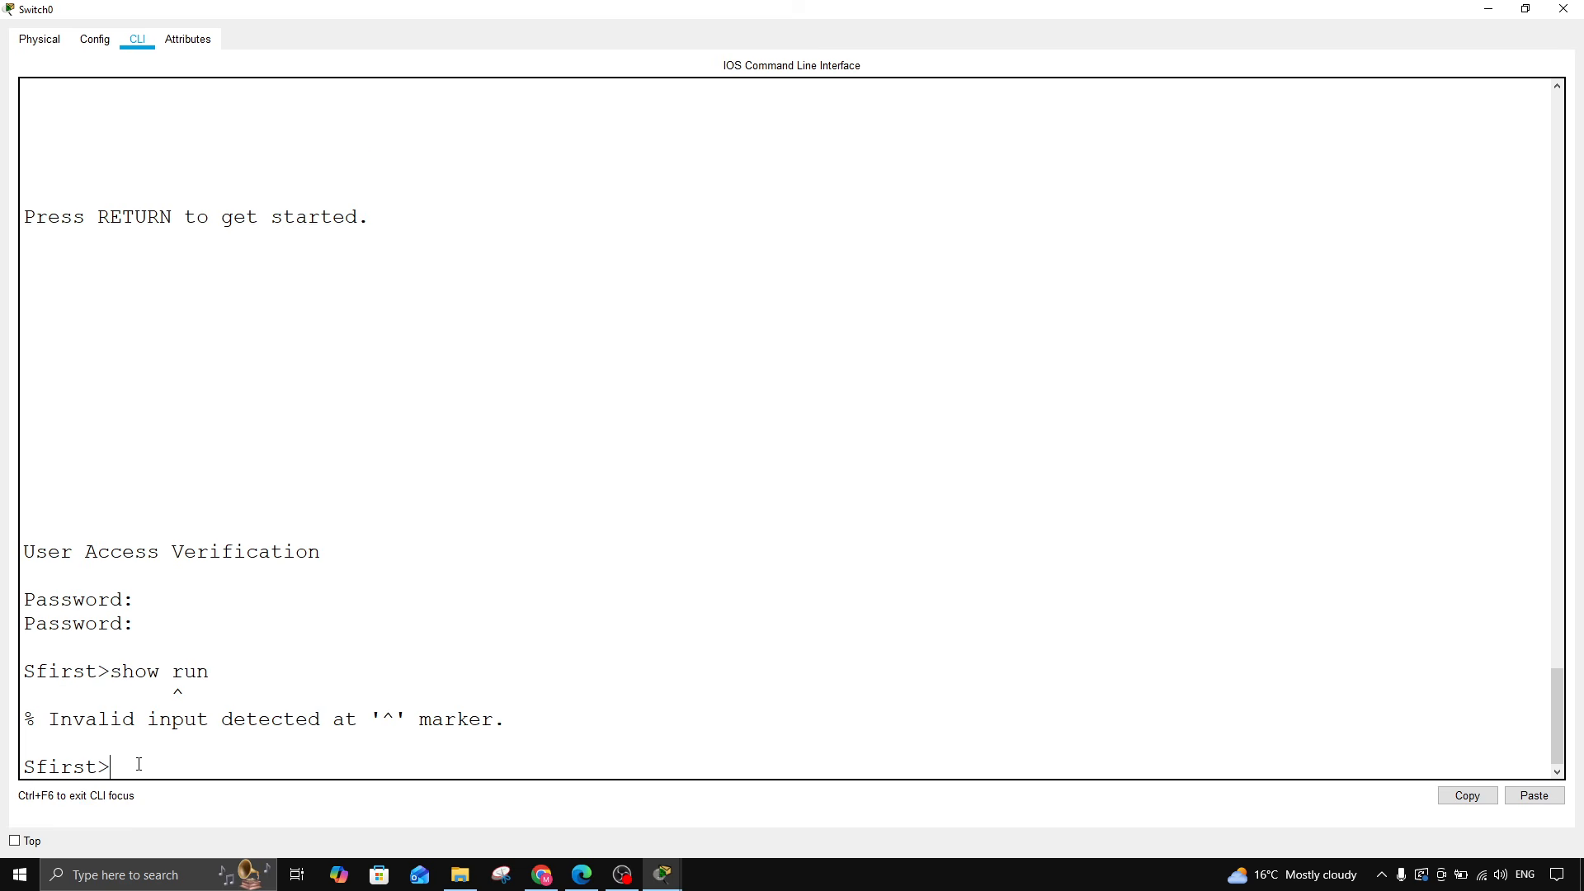
text(show)
key(BackSpace)
key(BackSpace)
key(BackSpace)
key(BackSpace)
text(enable)
key(Return)
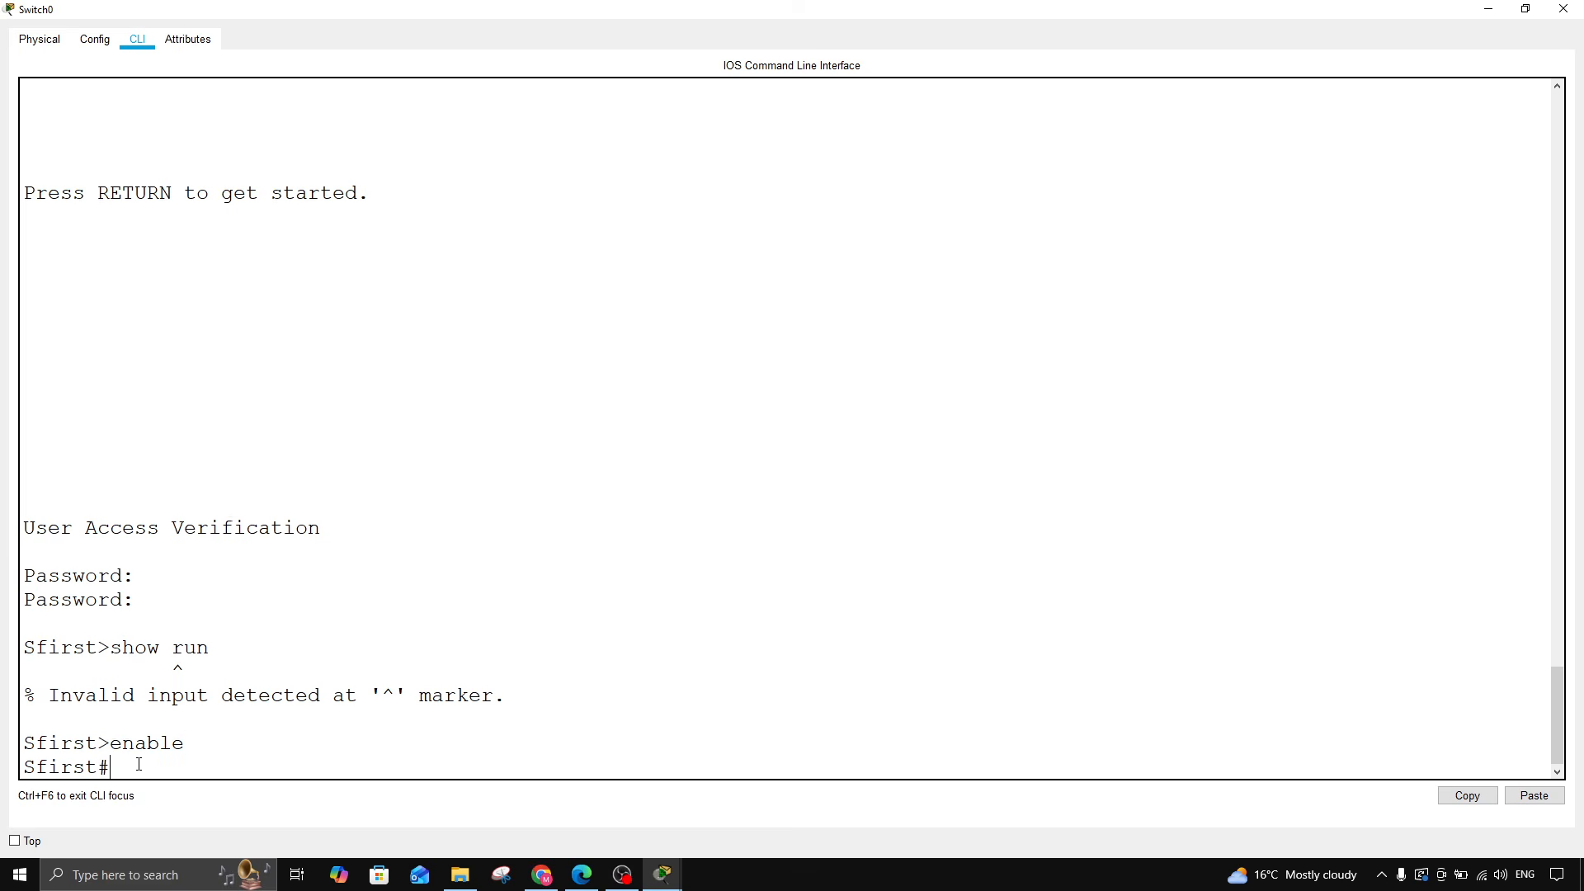
Run show run and page to line con 0, where the password appears in plain text
text(show run)
key(Return)
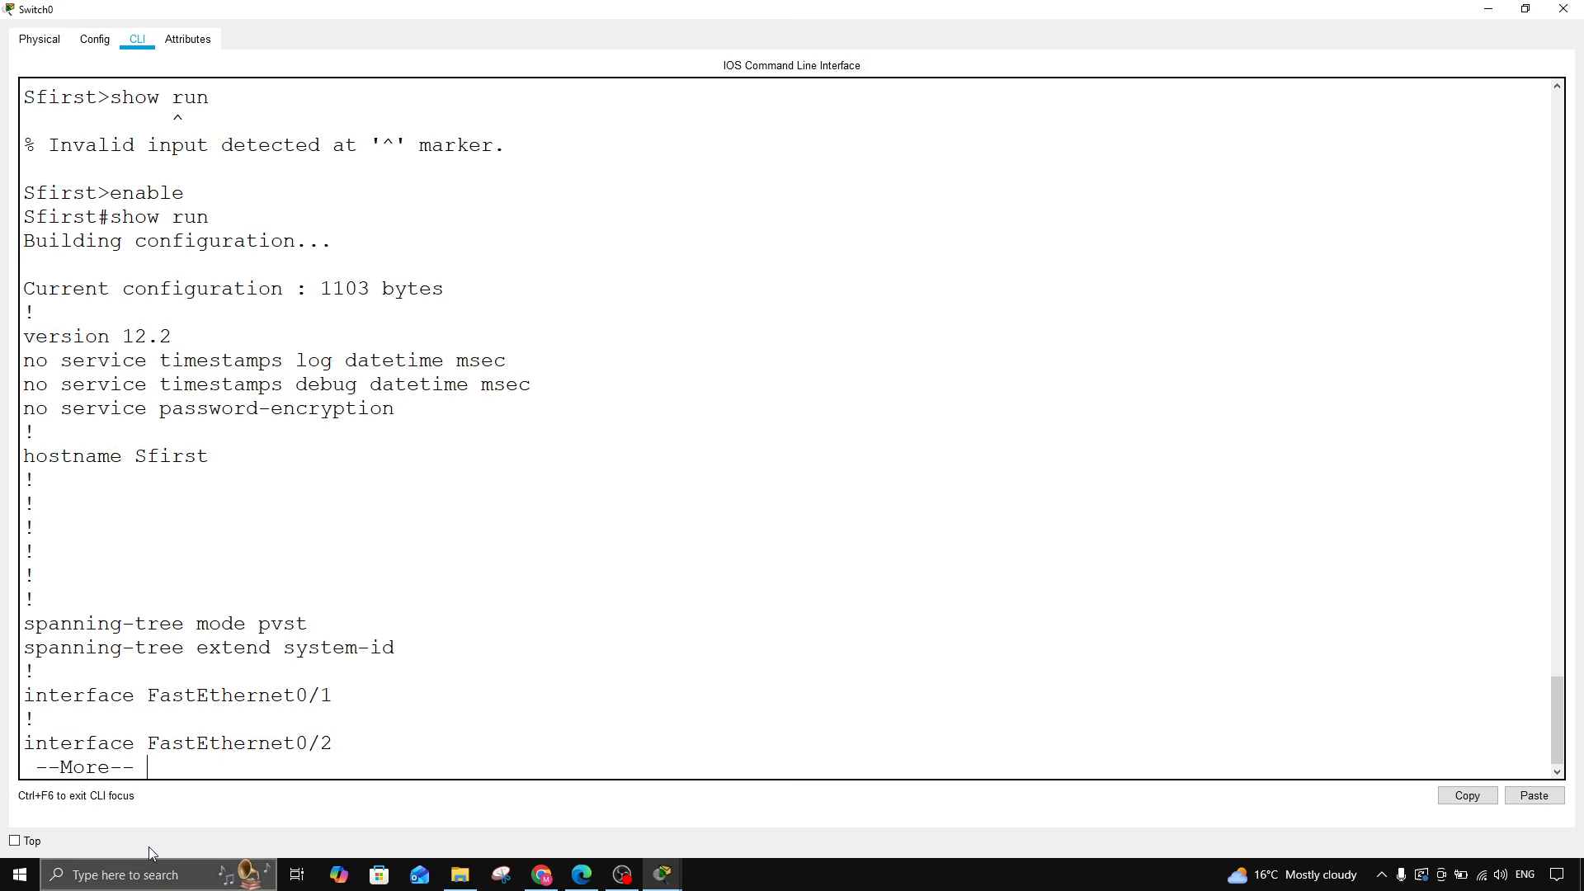
drag(210, 460, 140, 459)
click(222, 515)
key(Return)
key(Return)
key(Return)
key(Return)
key(Return)
key(Return)
key(Return)
key(Return)
key(Return)
key(Return)
key(Return)
key(Return)
key(Return)
key(Return)
key(Return)
key(Return)
key(Return)
key(Return)
key(Return)
key(Return)
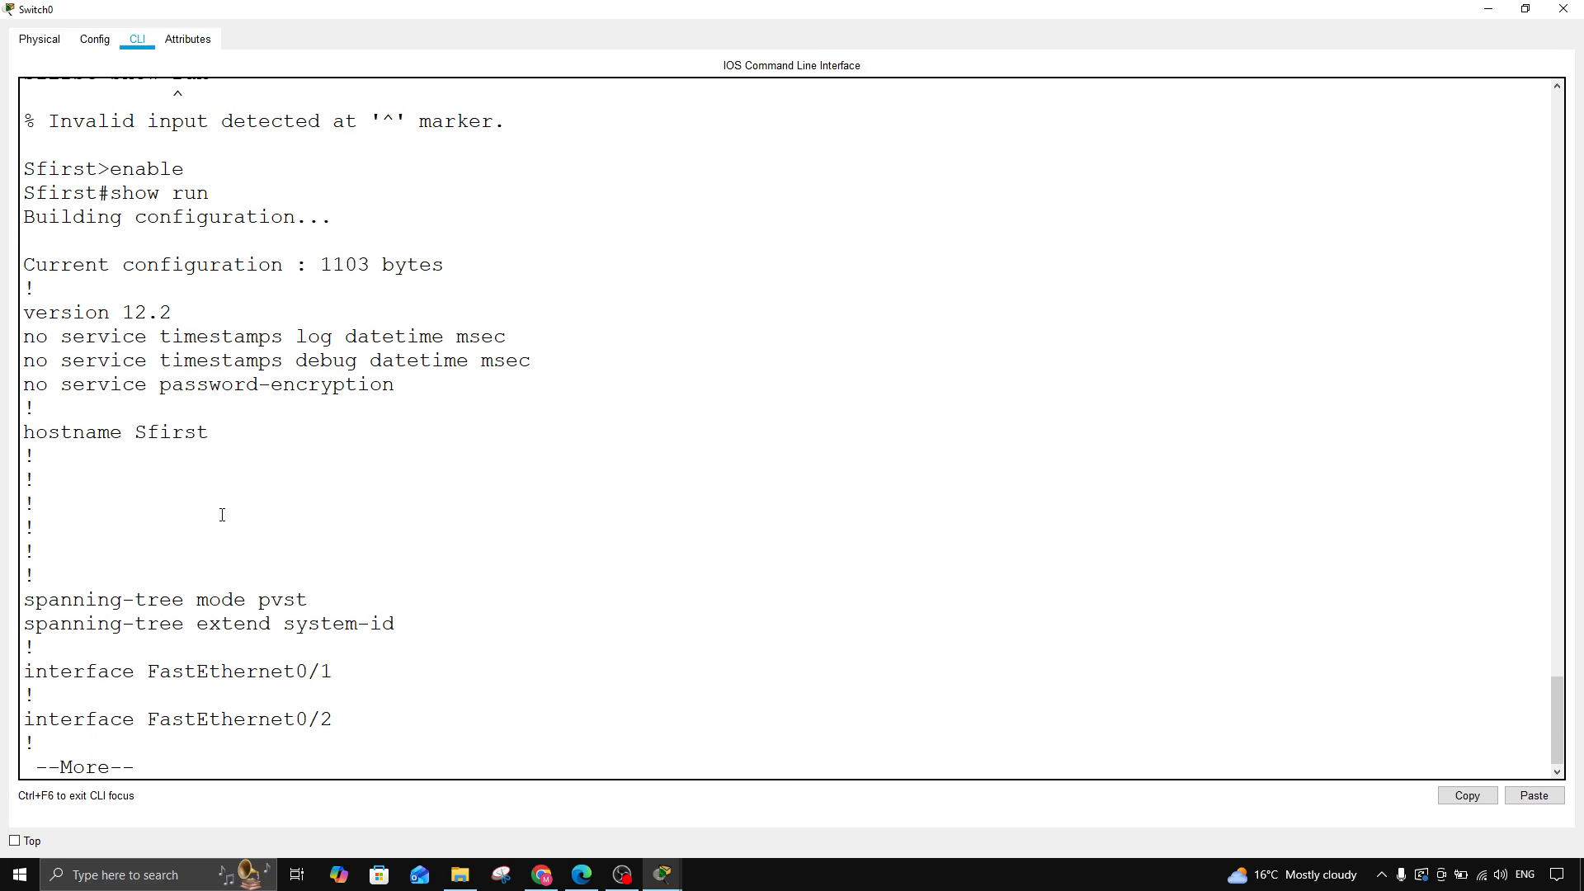
key(Return)
key(Return)
key(Return)
key(Return)
key(Return)
key(Return)
key(Return)
key(Return)
key(Return)
key(Return)
key(Return)
key(Return)
key(Return)
key(Return)
key(Return)
key(Return)
key(Return)
key(Return)
key(Return)
key(Return)
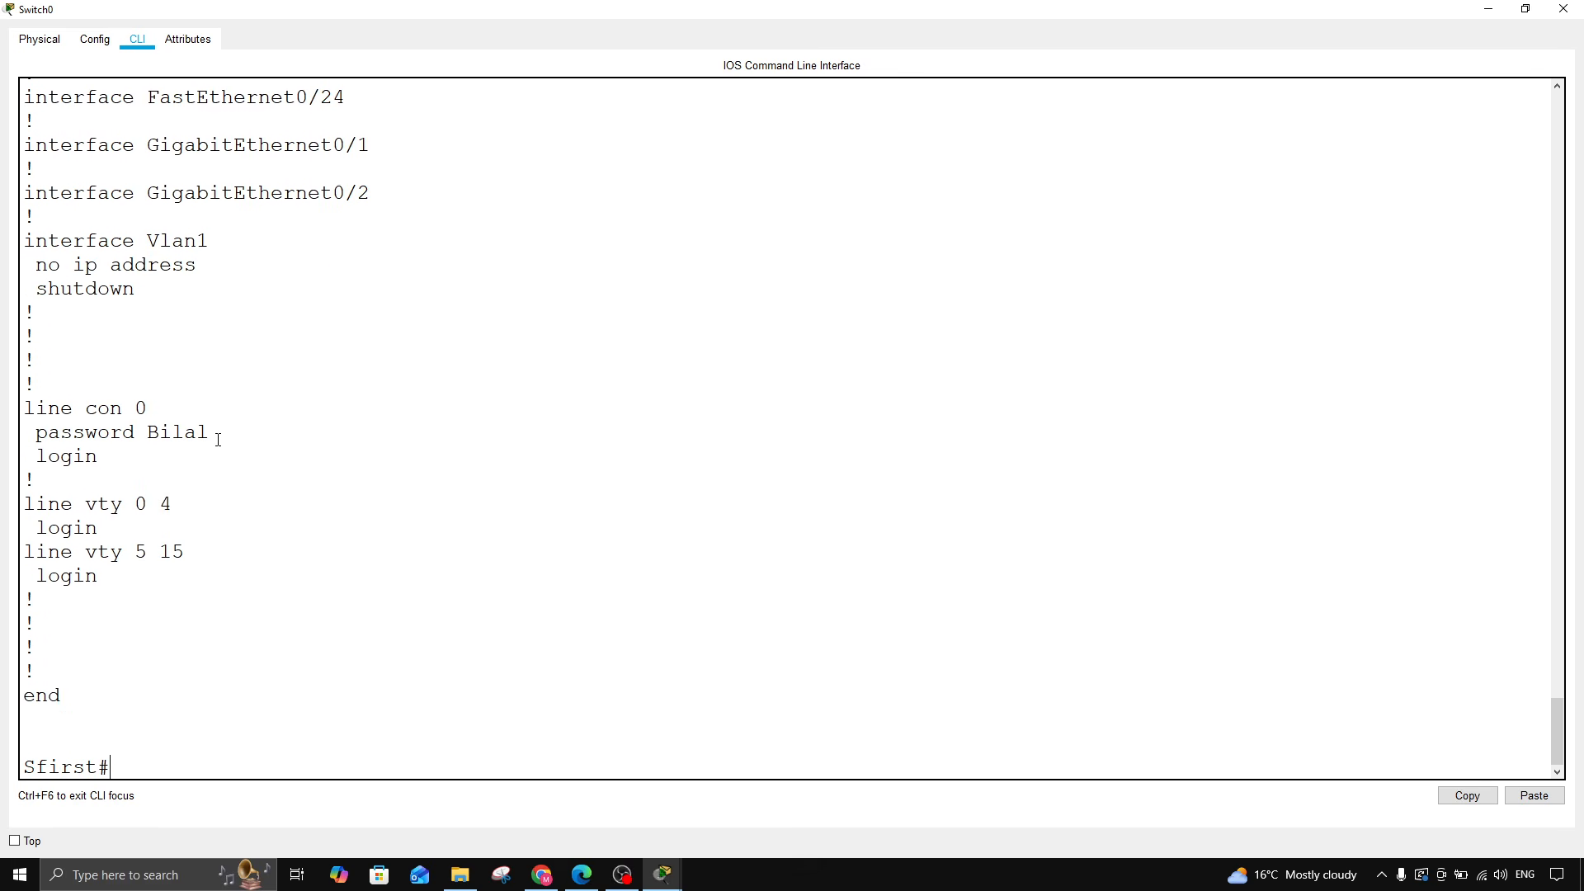
drag(211, 433, 148, 433)
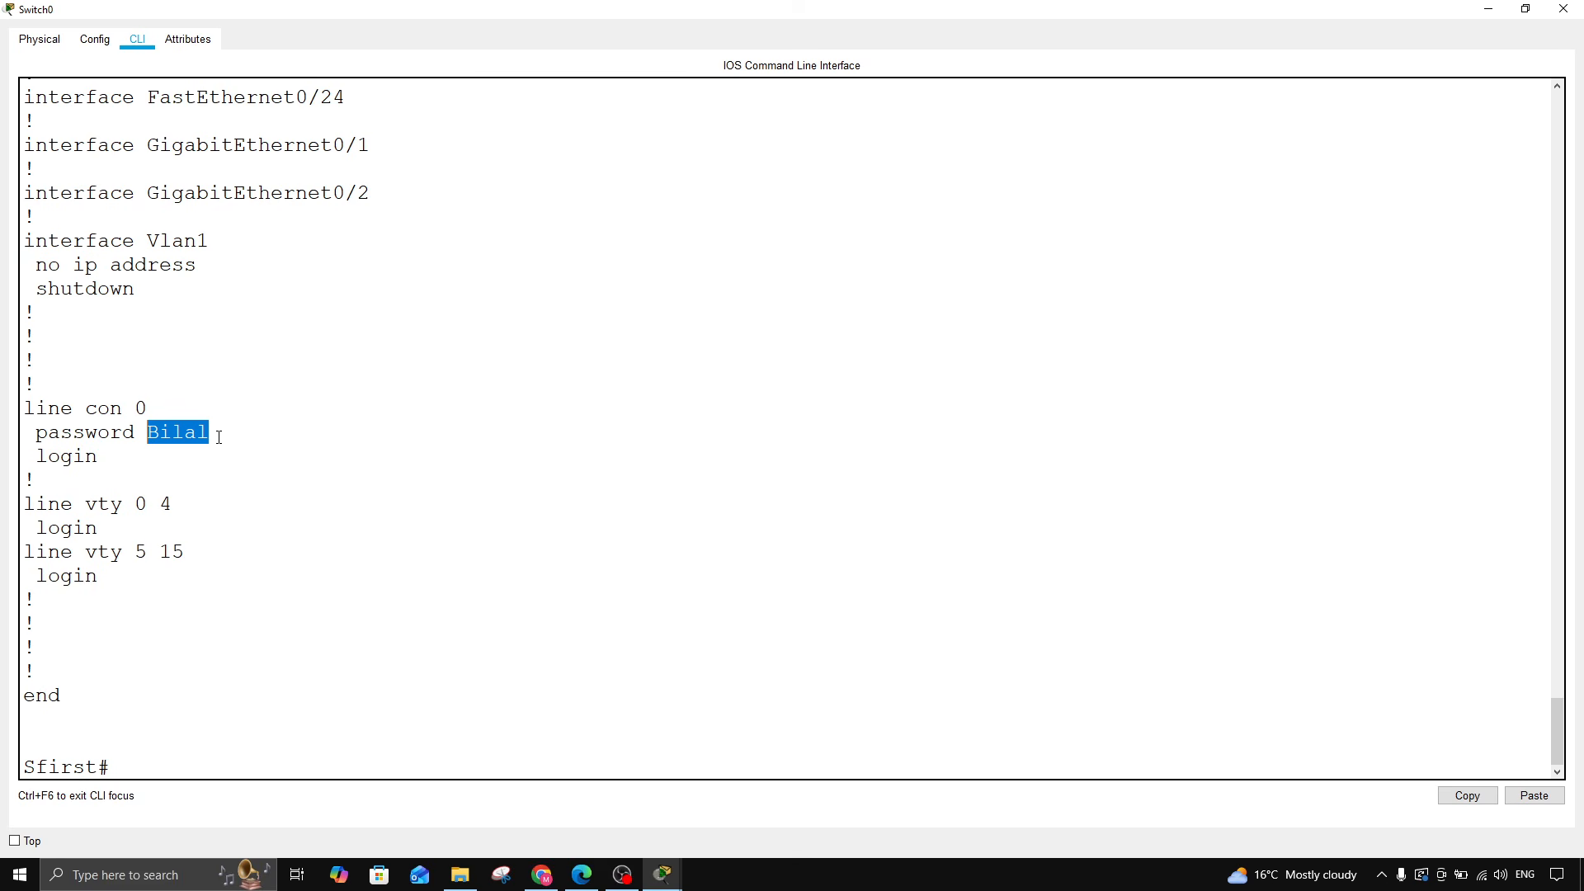
click(219, 437)
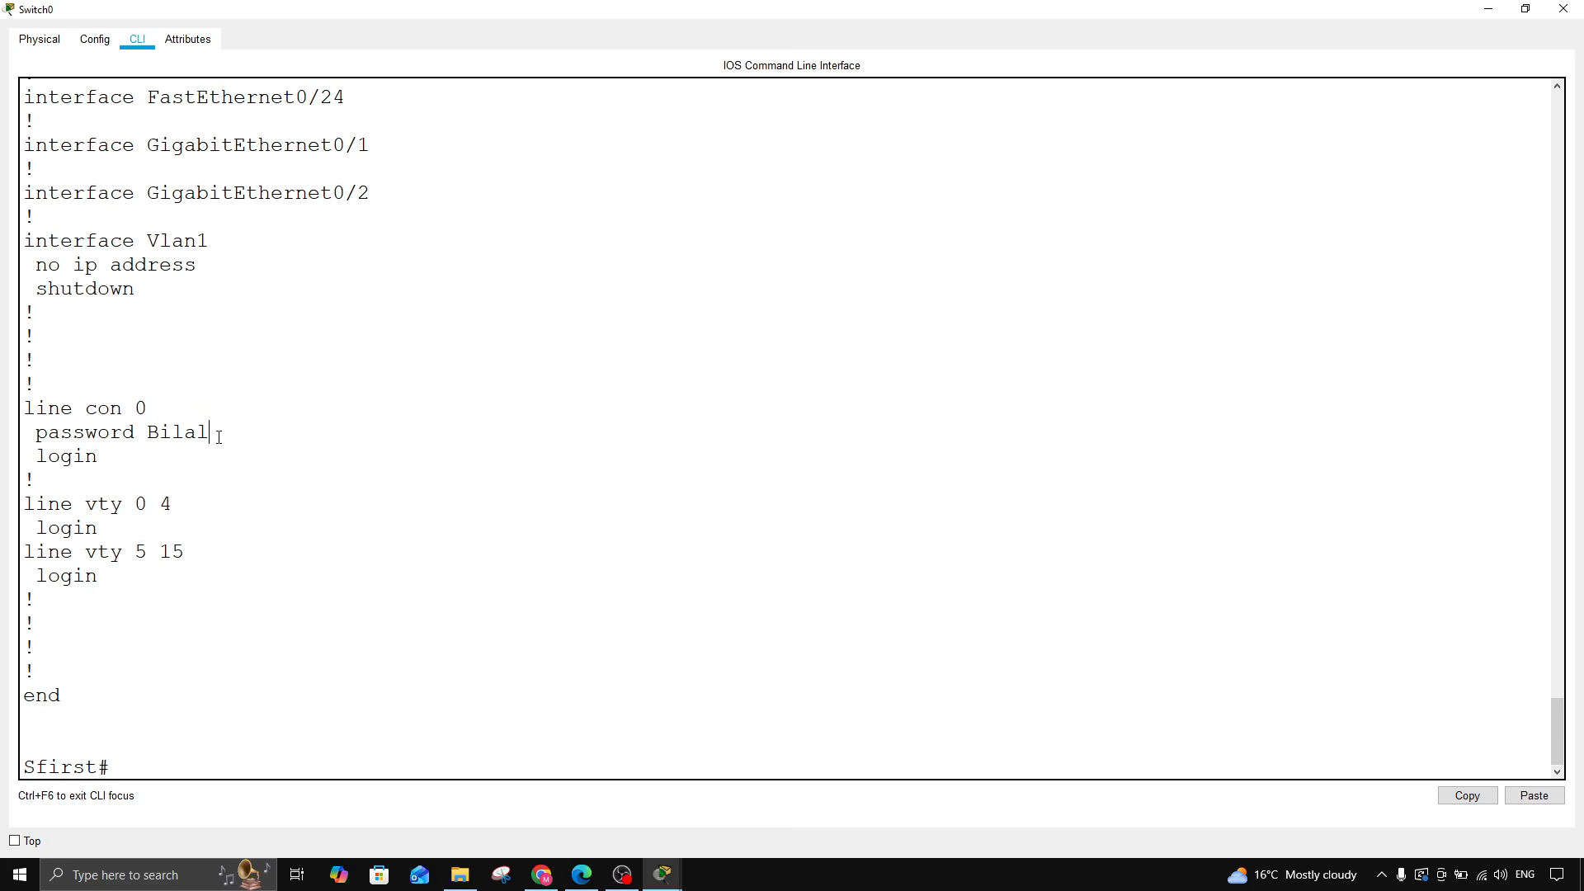
key(Return)
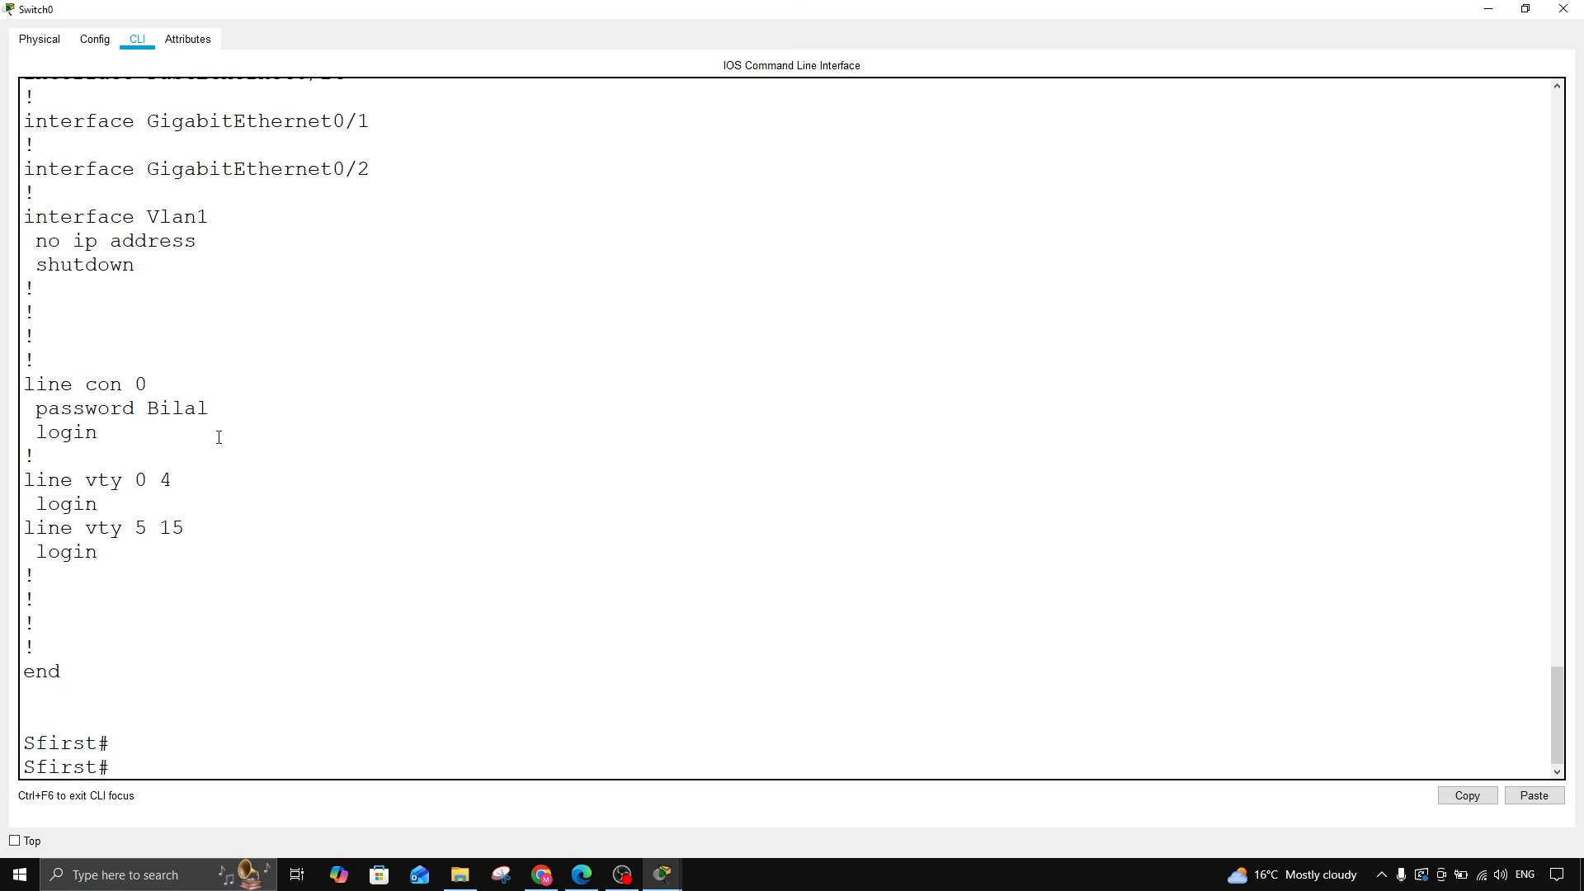
Enable service password-encryption from global configuration mode (conf ter)
text(conf ter)
key(Return)
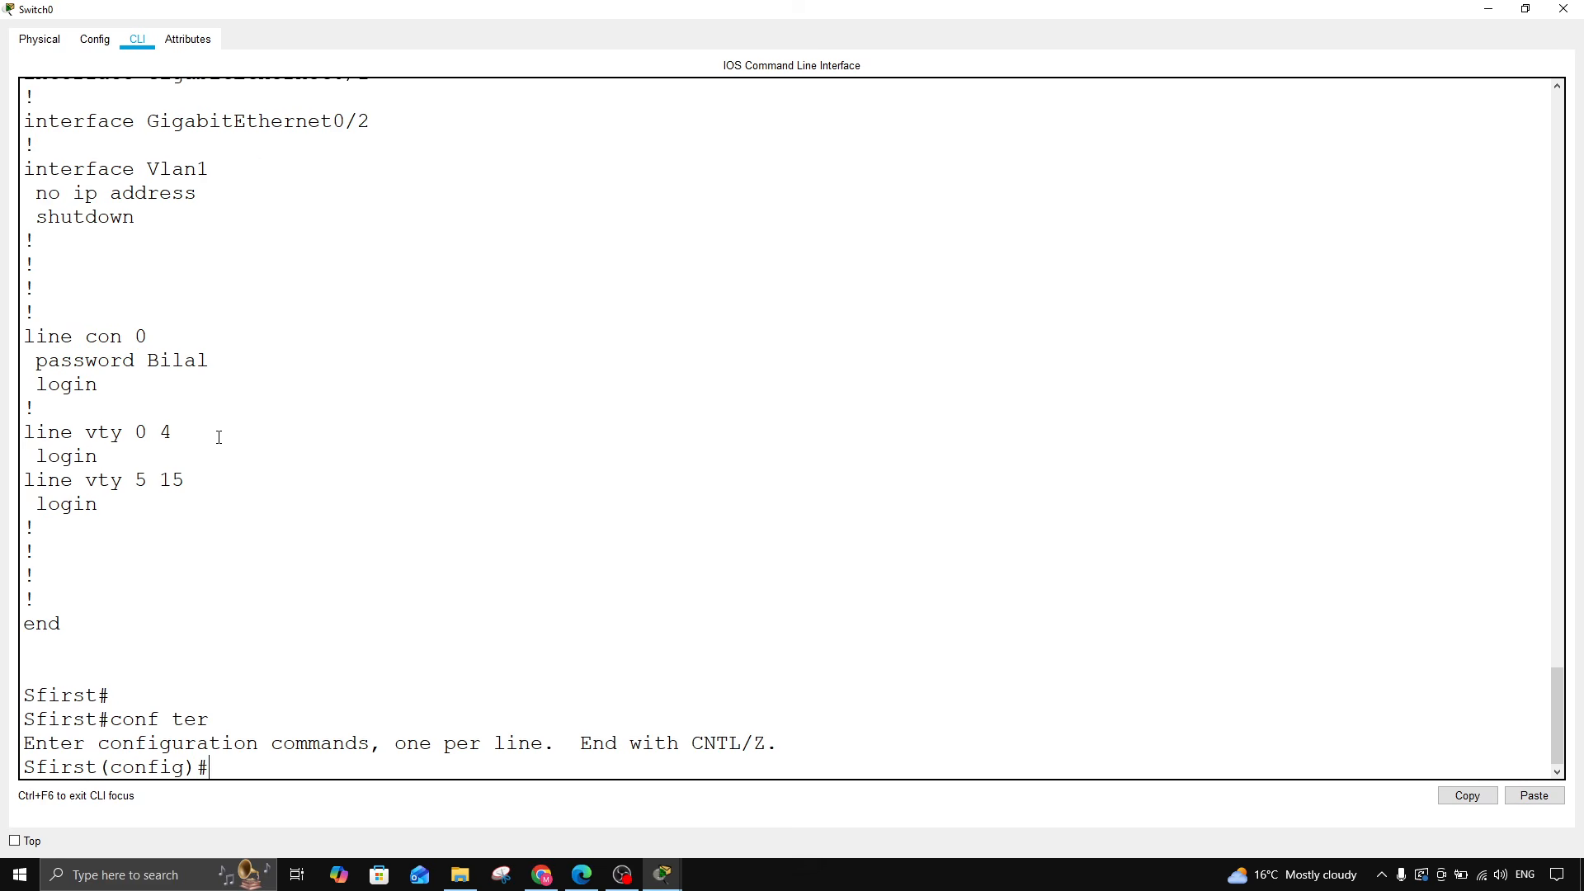
text(services)
key(BackSpace)
text(password-e)
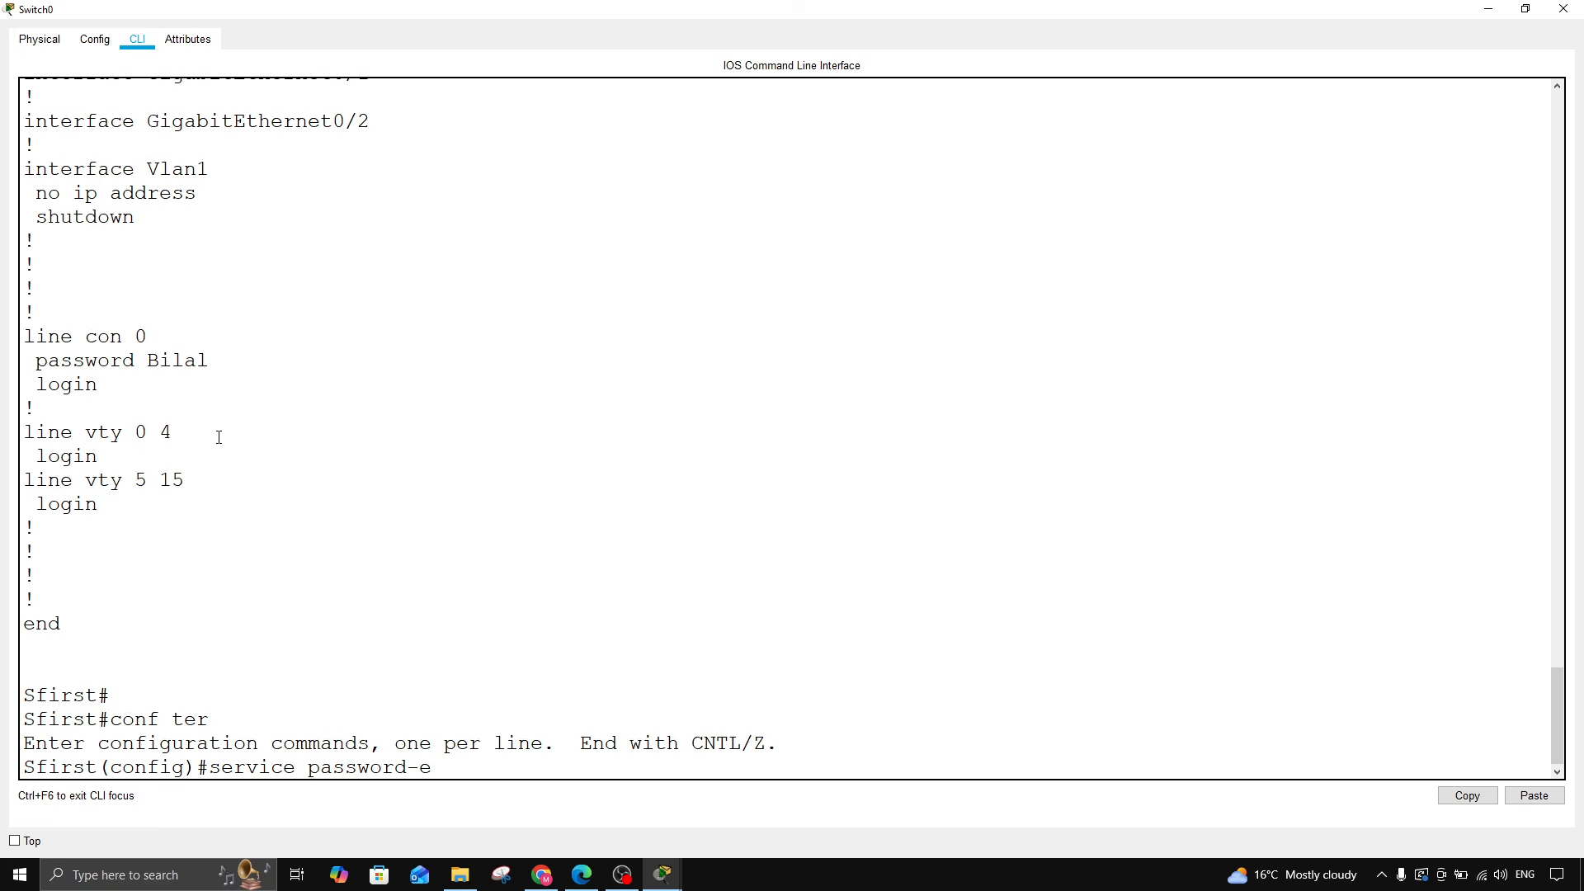
text(ncryption)
key(Return)
Exit configuration mode and end the console session
text(exit)
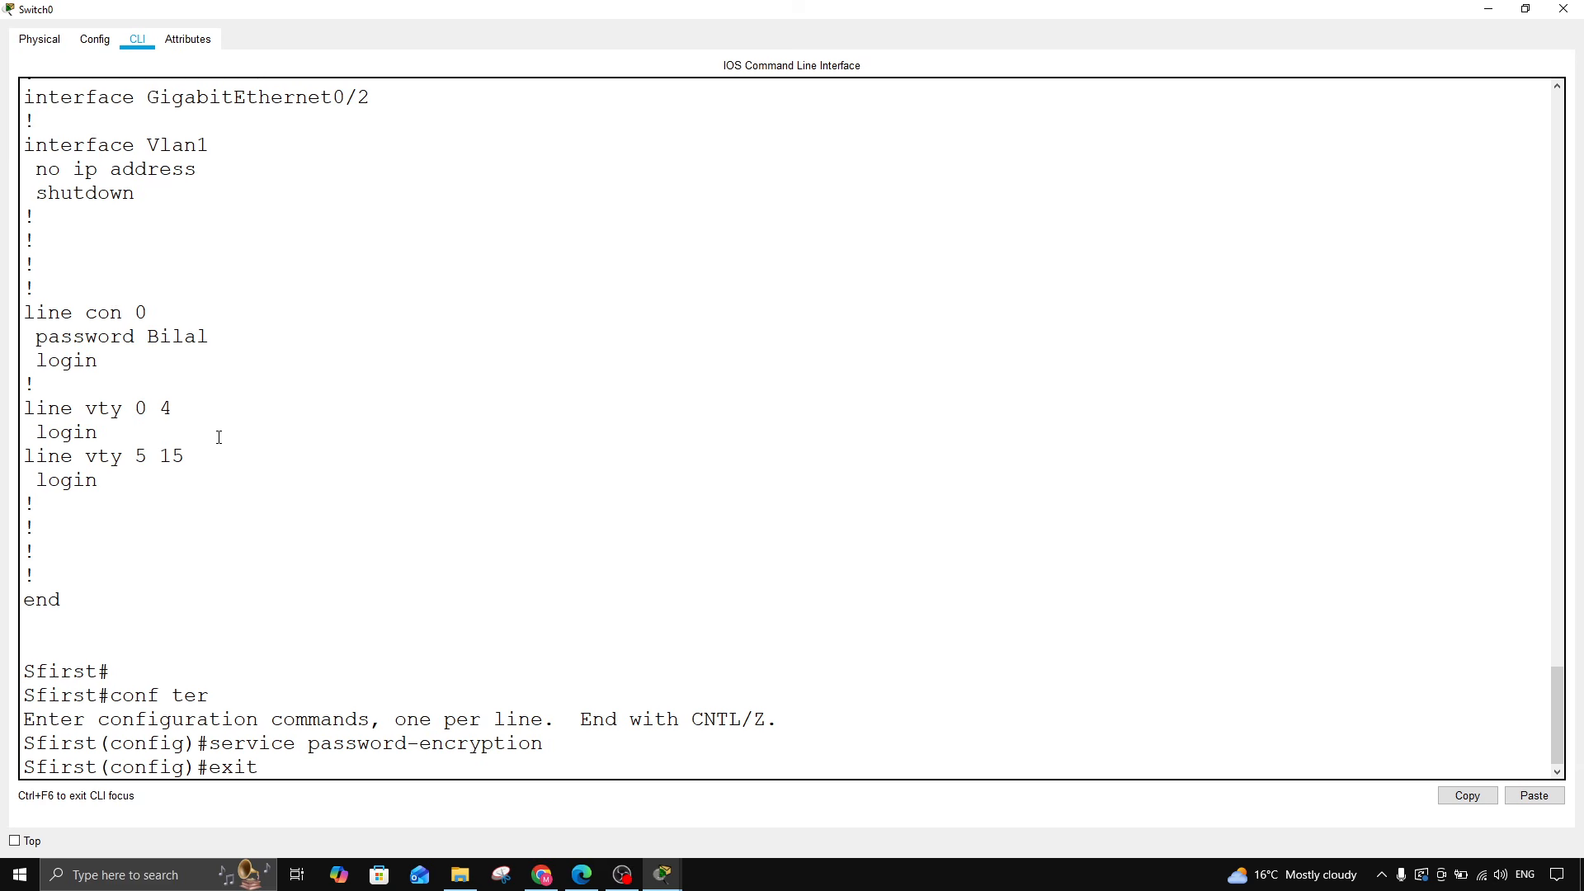
key(Return)
text(exit)
key(Return)
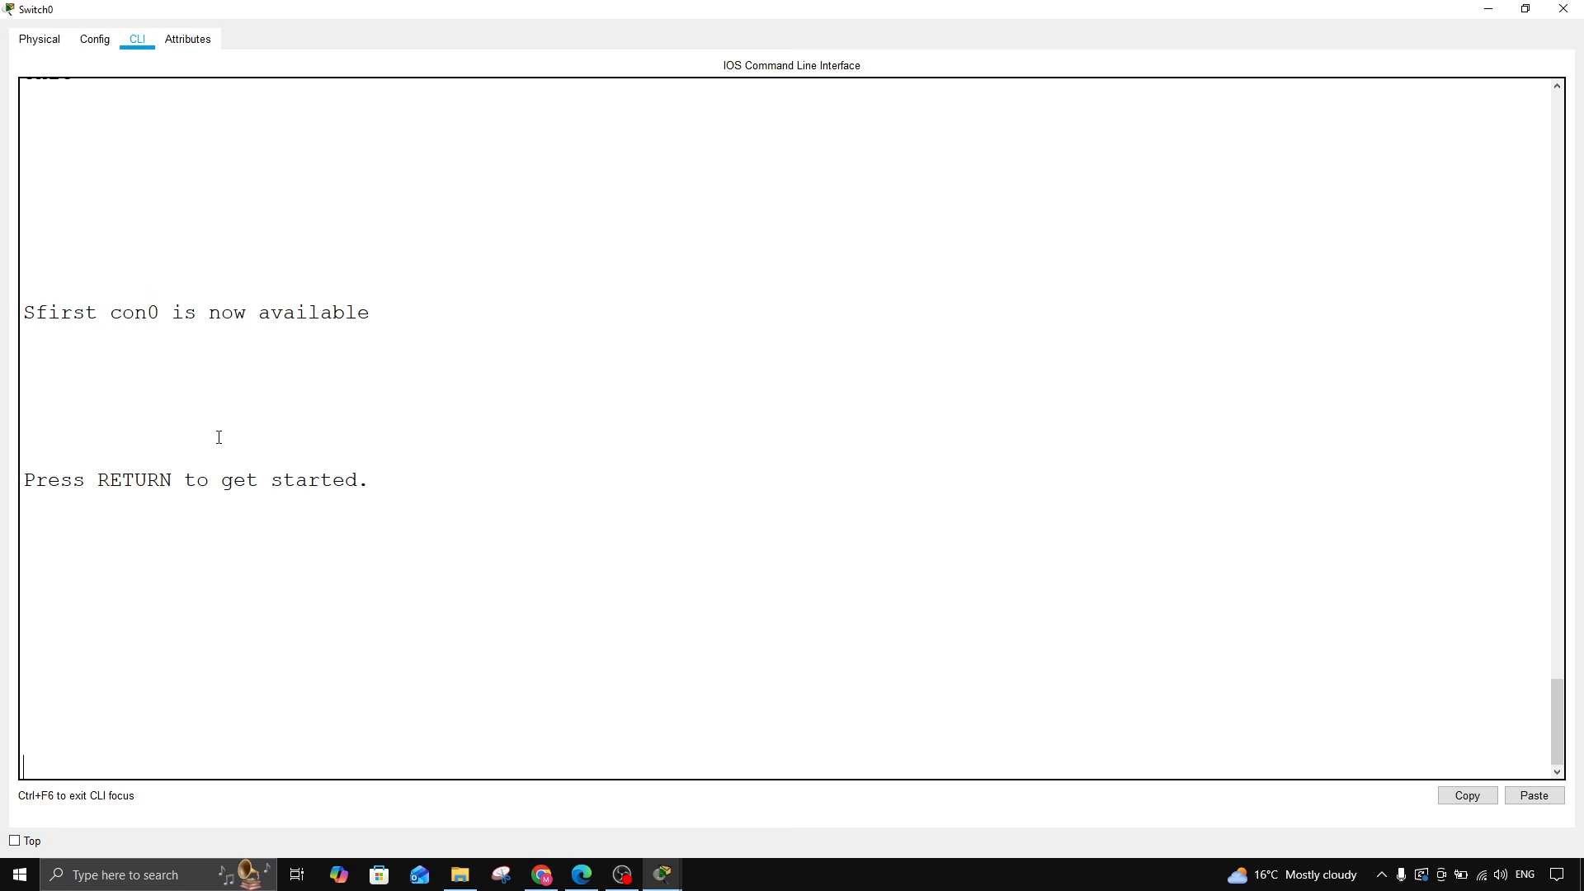
Log back into the console with the line password and enter privileged mode with en
key(Return)
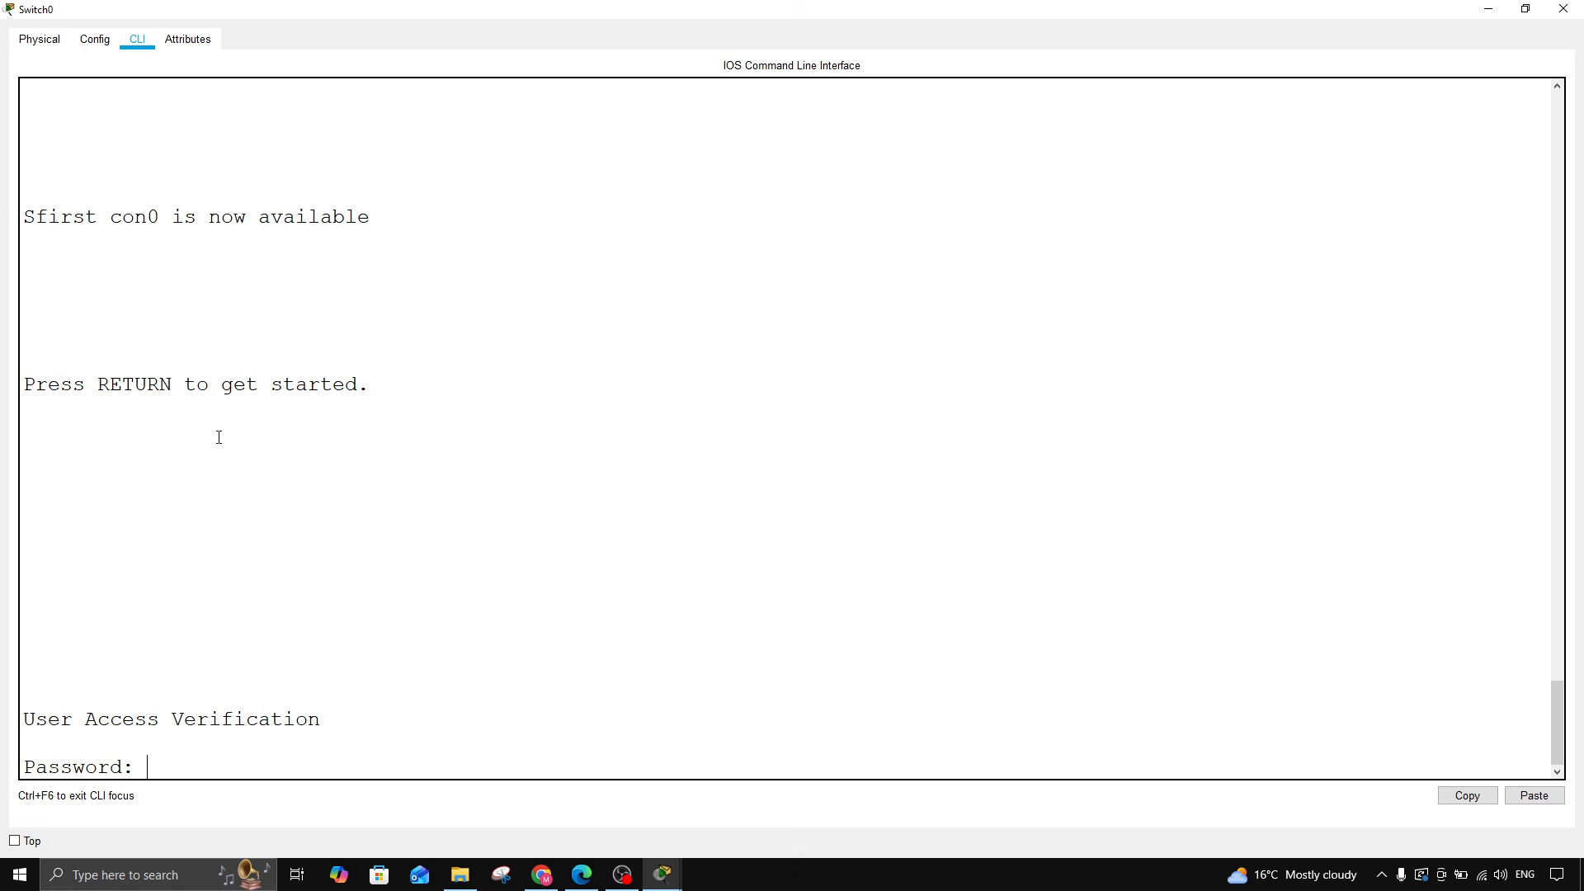
key(Return)
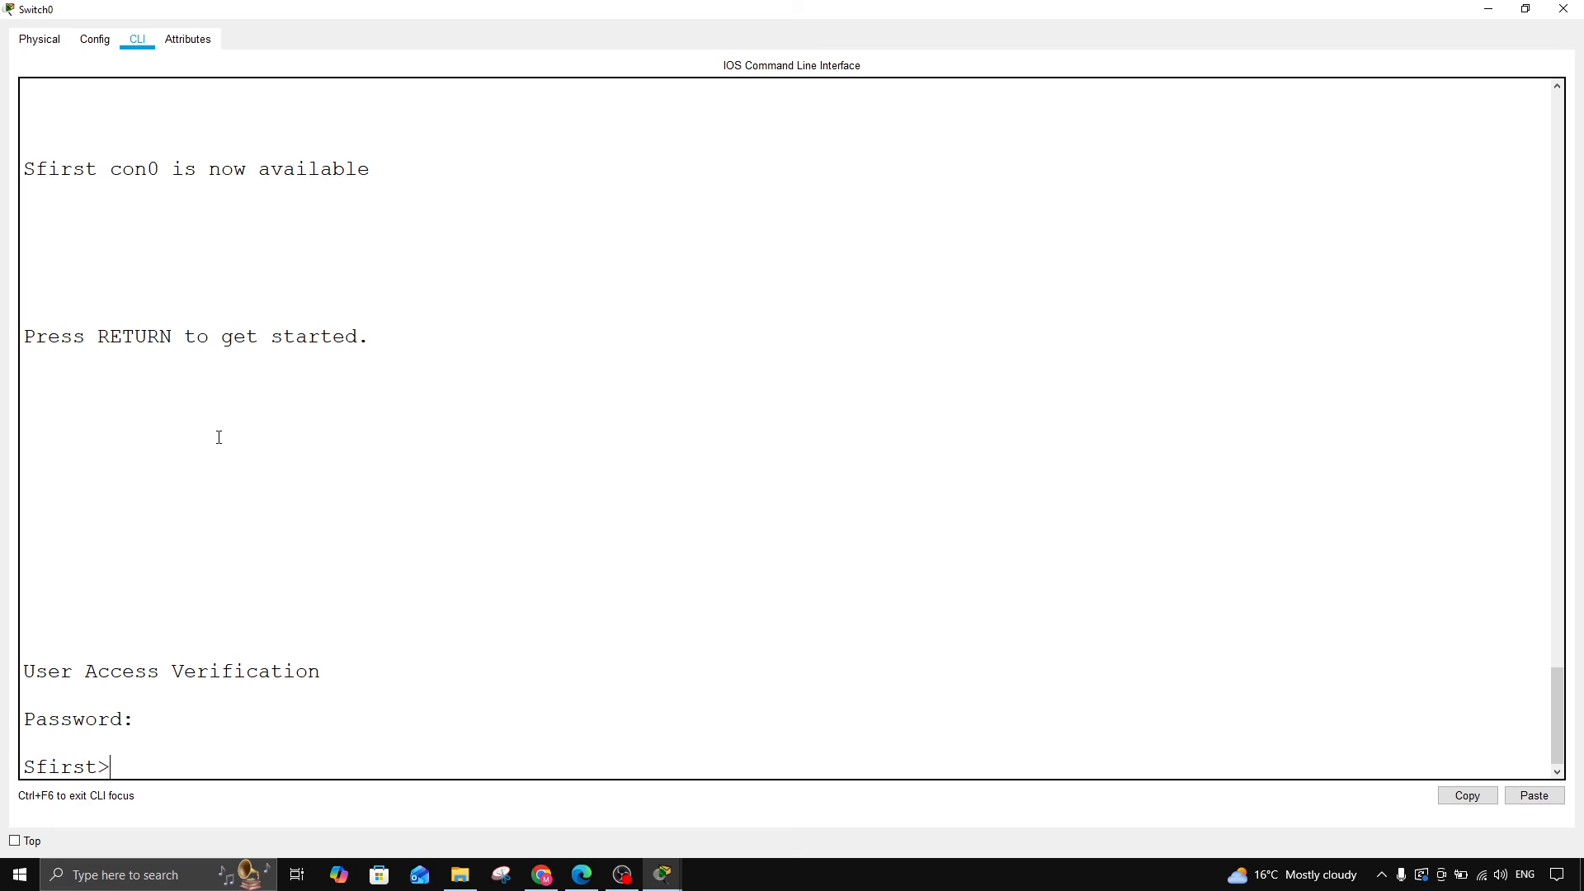
text(ean)
key(BackSpace)
key(BackSpace)
key(BackSpace)
text(en)
key(Return)
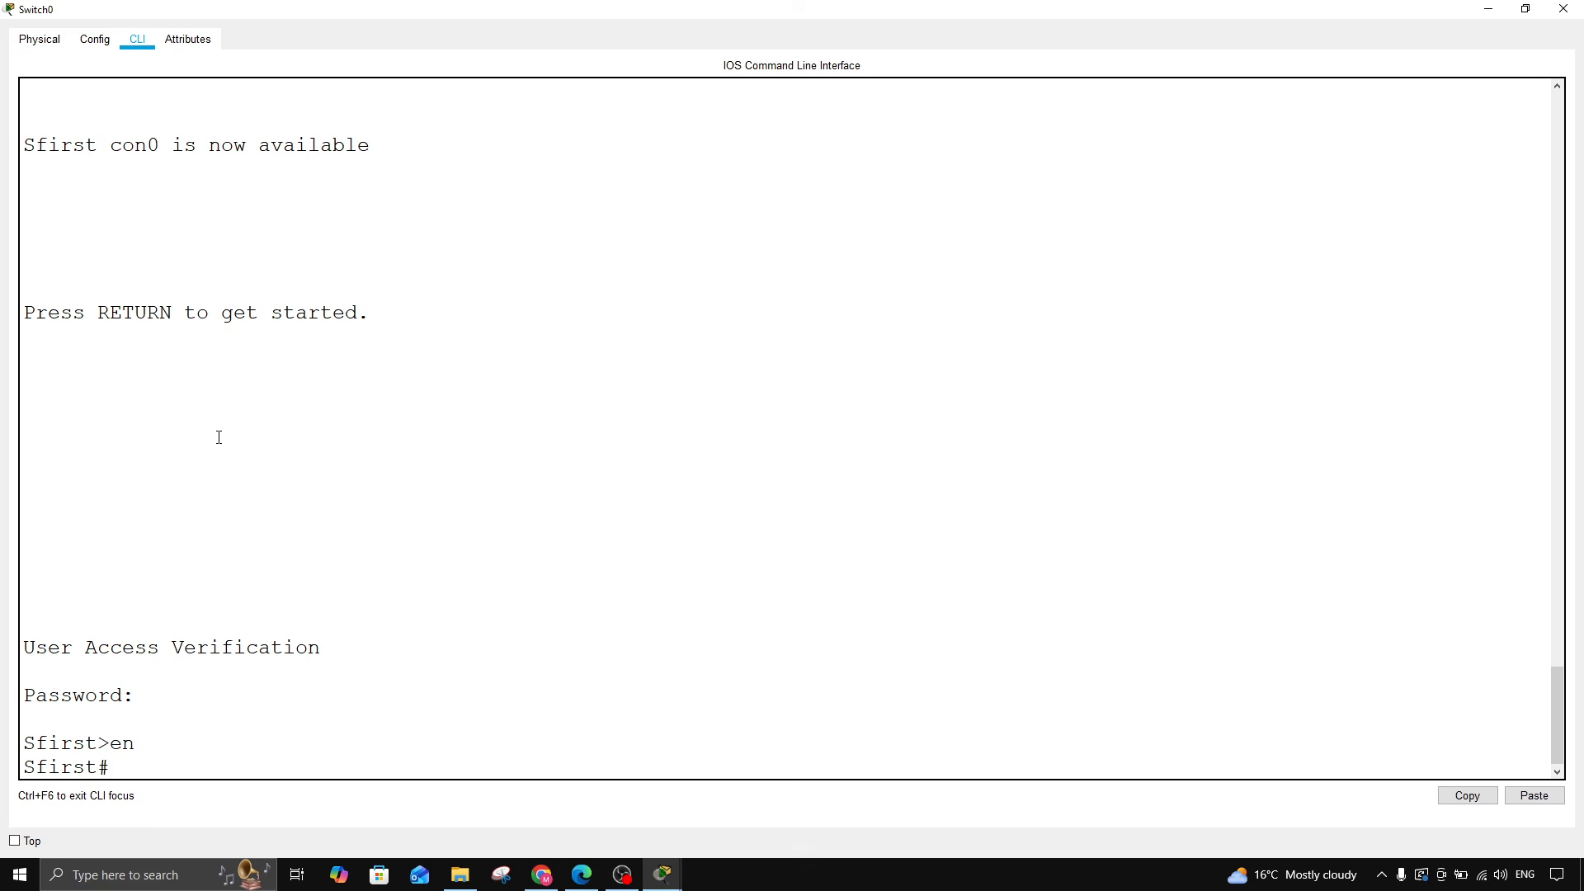
Run show run and page to line con 0, where the password now shows as type 7
text(show run)
key(Return)
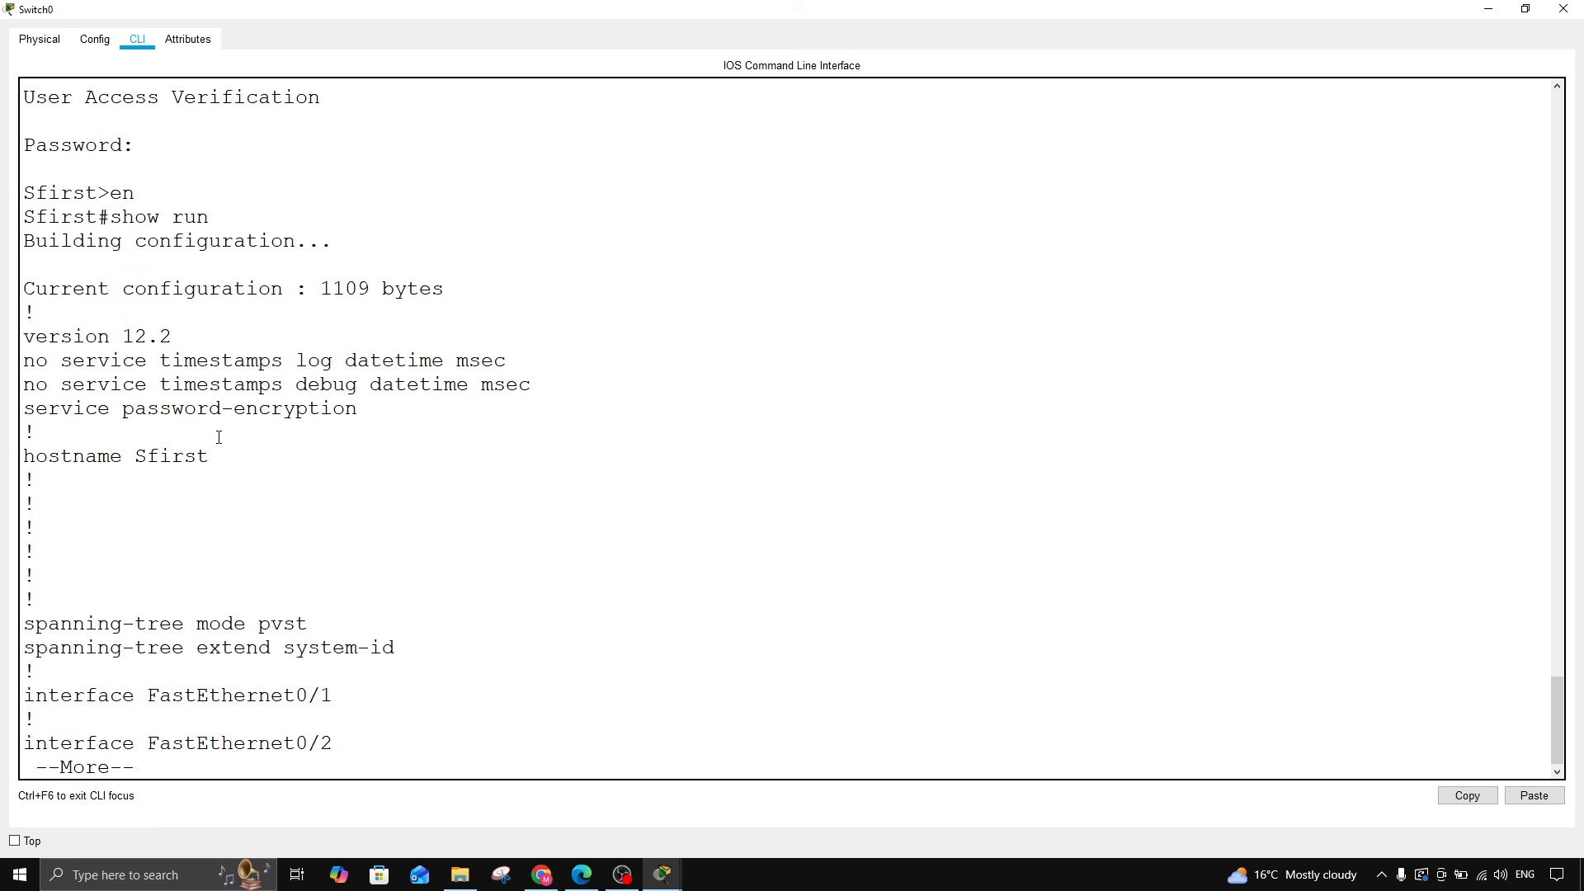
key(Return)
key(Return)
key(Return)
key(Return)
key(Return)
key(Return)
key(Return)
key(Return)
key(Return)
key(Return)
key(Return)
key(Return)
key(Return)
key(Return)
key(Return)
key(Return)
key(Return)
key(Return)
key(Return)
key(Return)
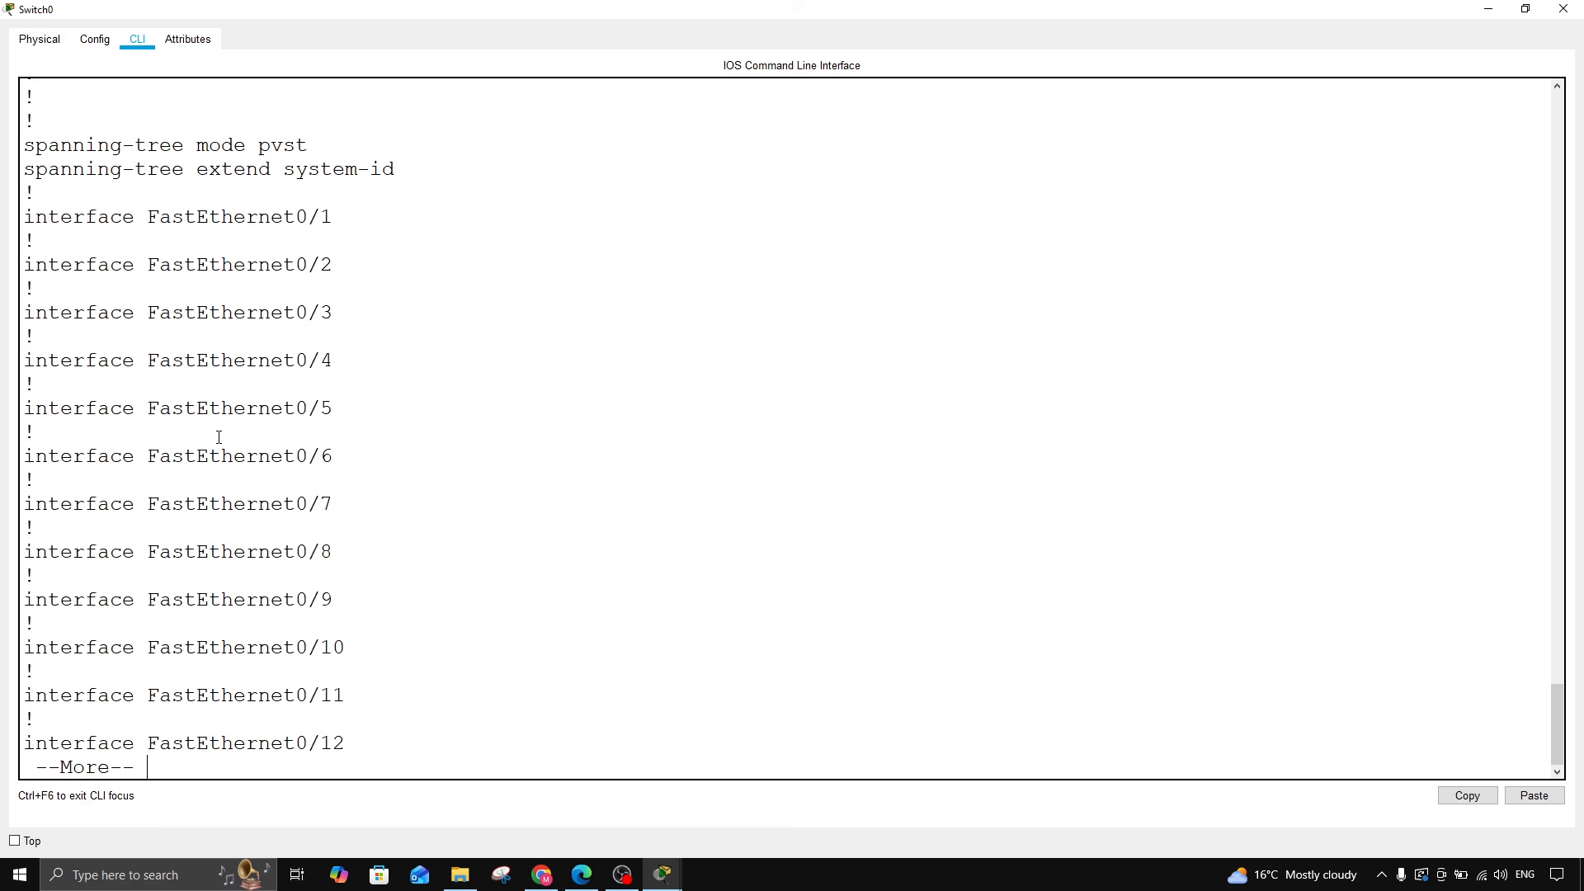
key(Return)
key(Return)
key(Return)
key(Return)
key(Return)
key(Return)
key(Return)
key(Return)
key(Return)
key(Return)
key(Return)
key(Return)
key(Return)
key(Return)
key(Return)
key(Return)
key(Return)
key(Return)
key(Return)
key(Return)
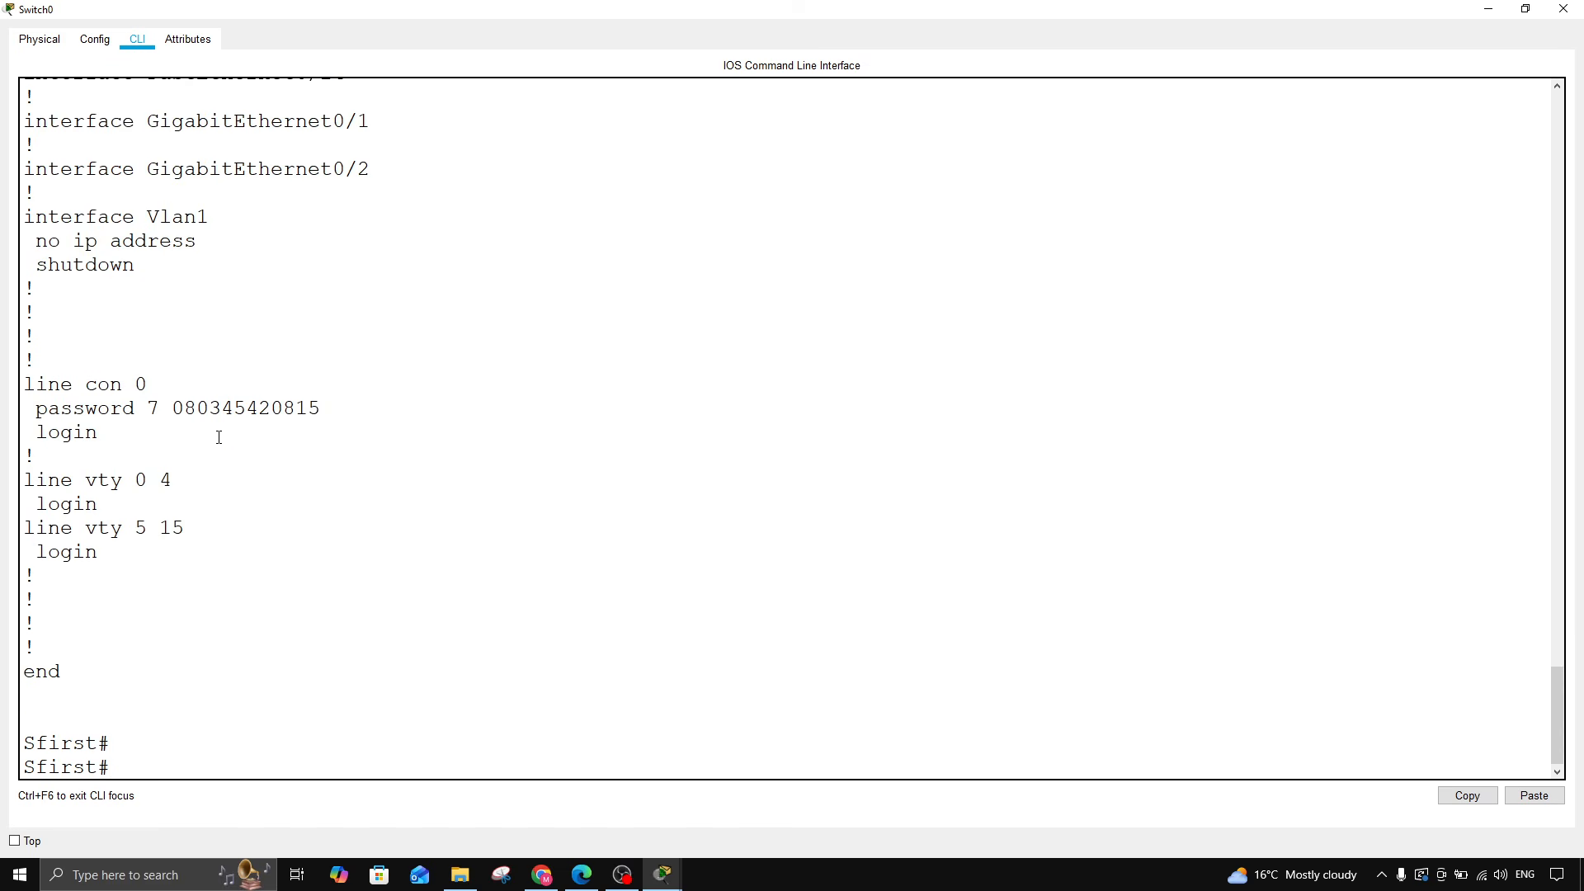
drag(323, 407, 42, 412)
click(124, 433)
Enter global configuration mode and try 'no password' at the global level
text(conf ter)
key(Return)
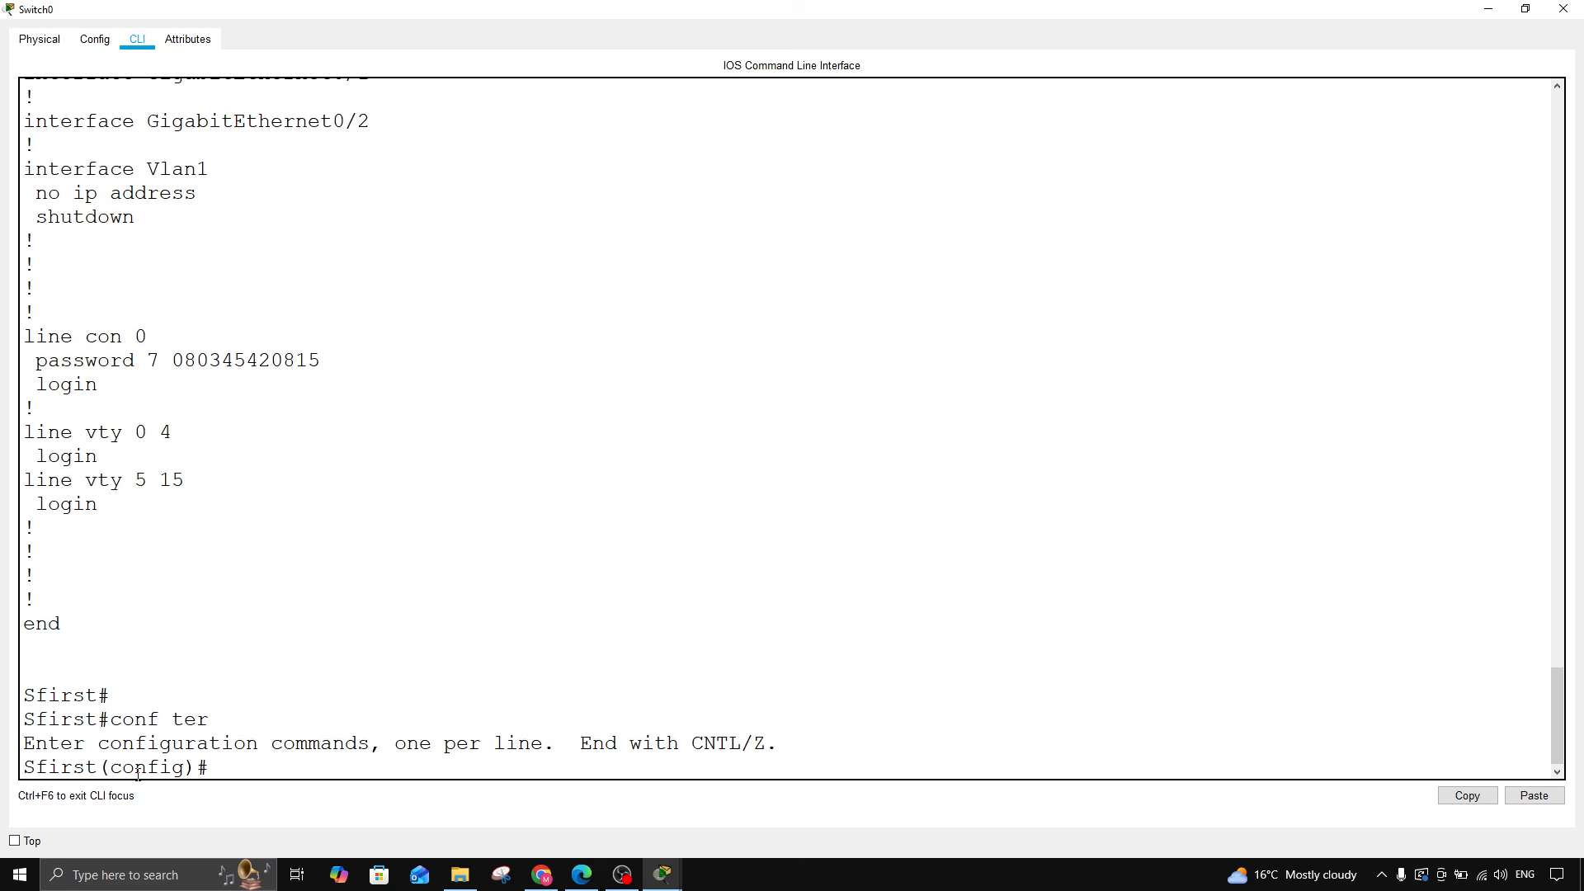
text(no password)
key(Return)
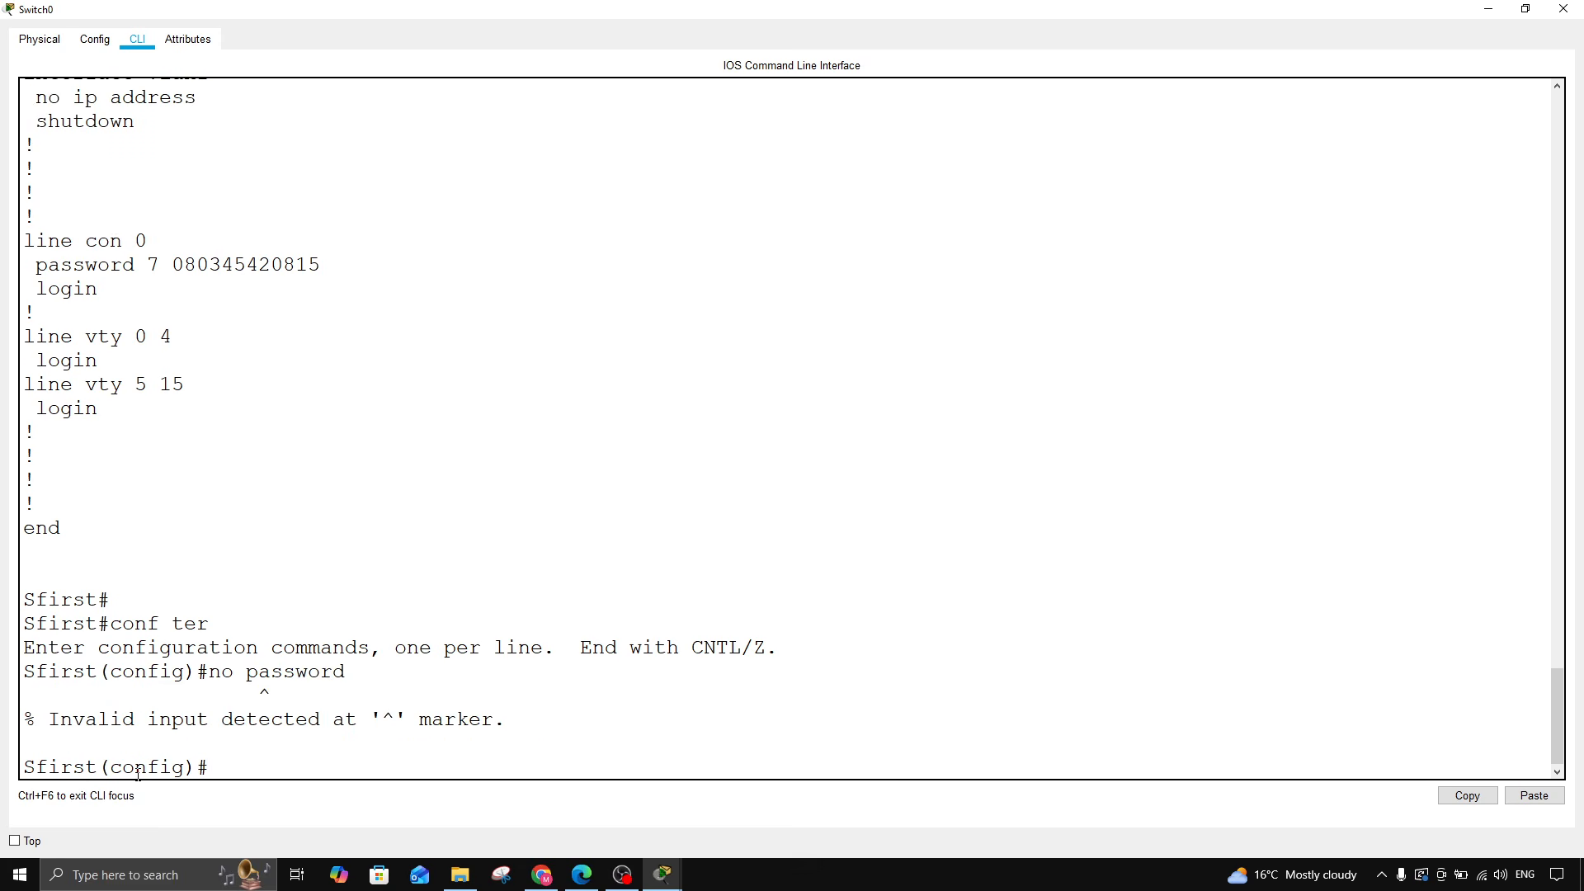
Remove the console password with 'no password' under line con 0
text(line con 0)
key(Return)
text(no)
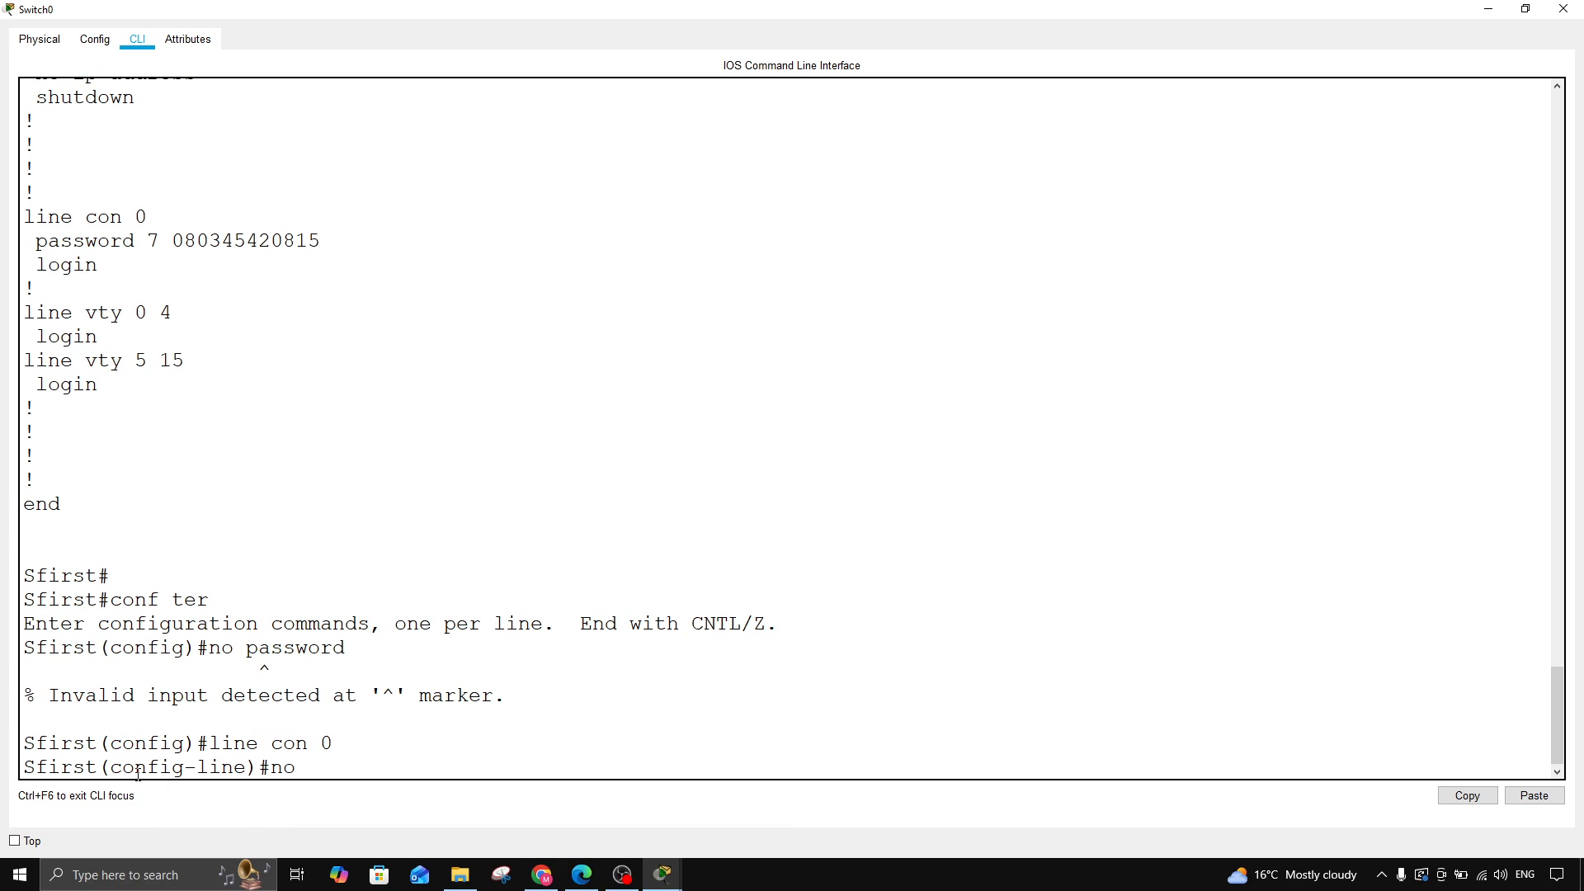
text( password)
key(Return)
Exit back to privileged mode and end the console session
text(exit)
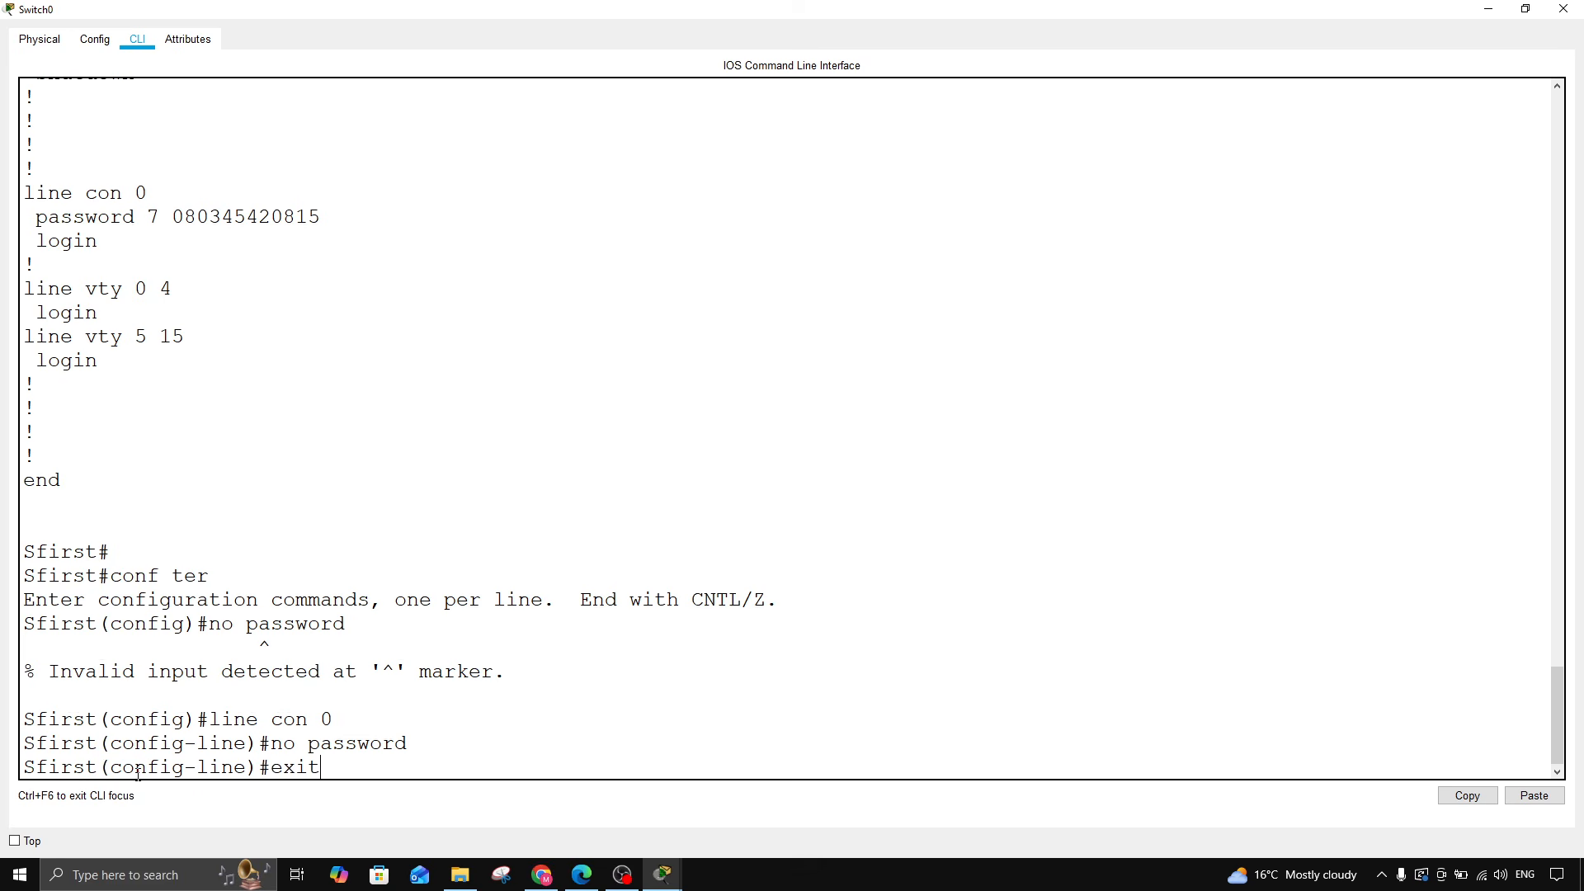
key(Return)
text(exit)
key(Return)
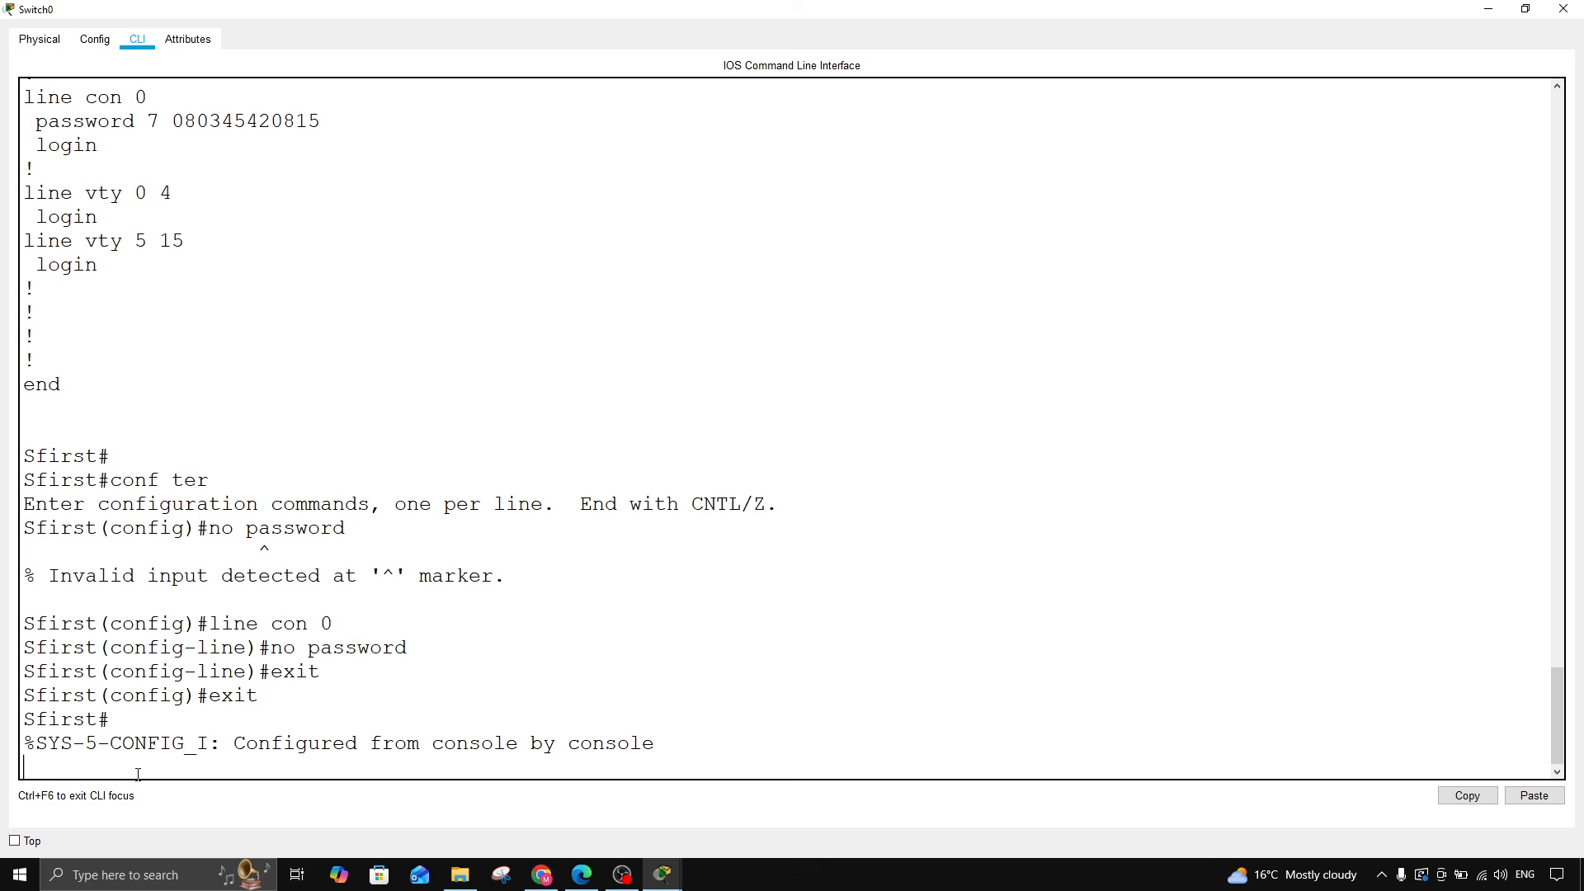
key(Return)
text(exit)
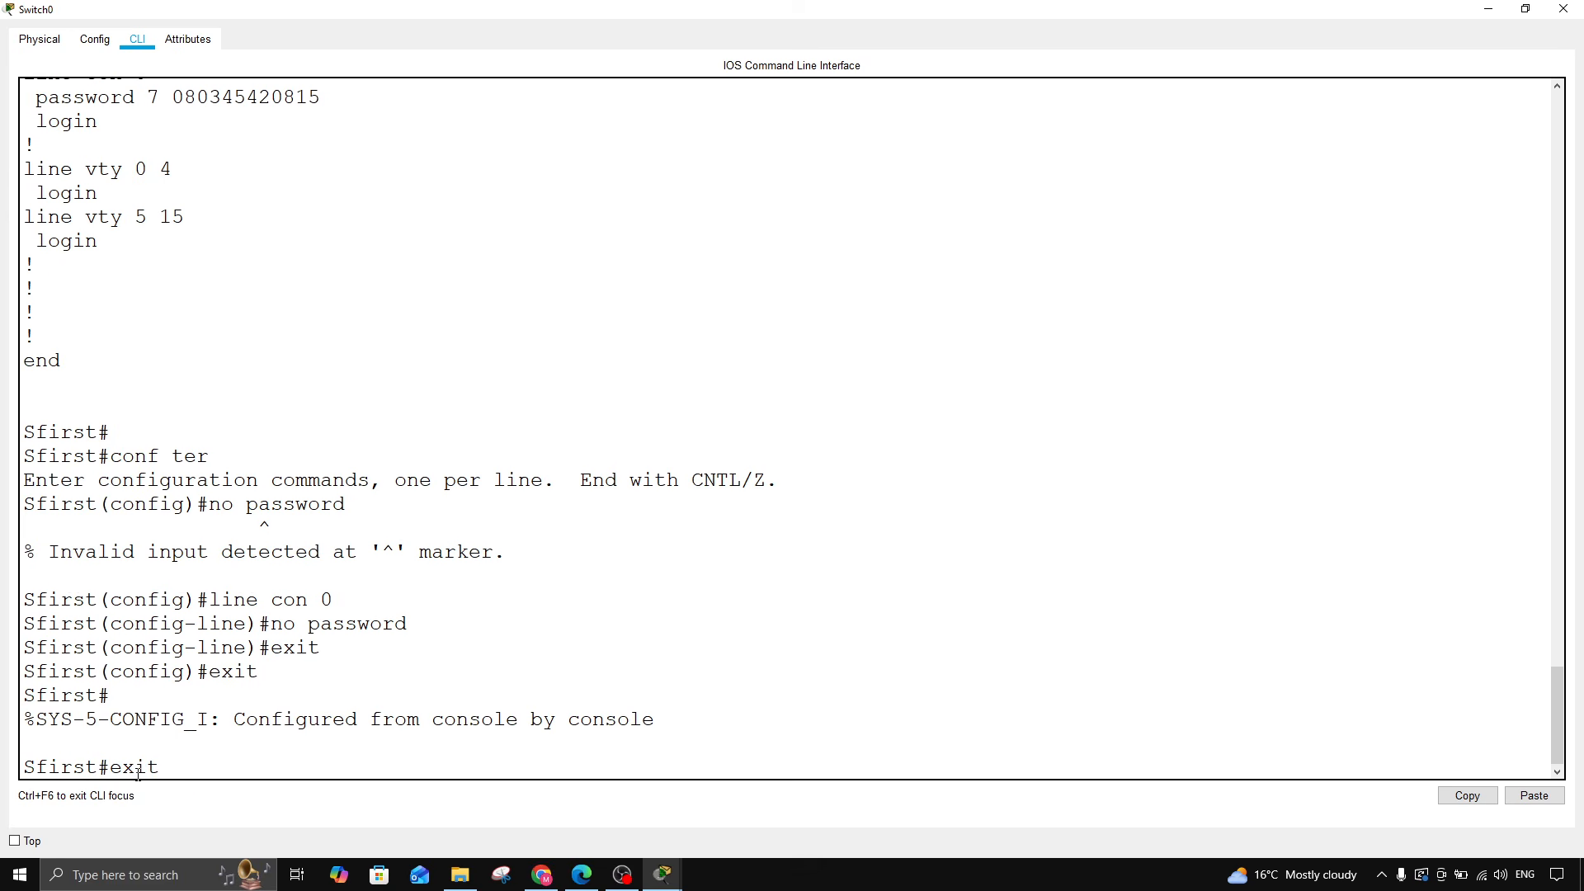
key(Return)
key(Return)
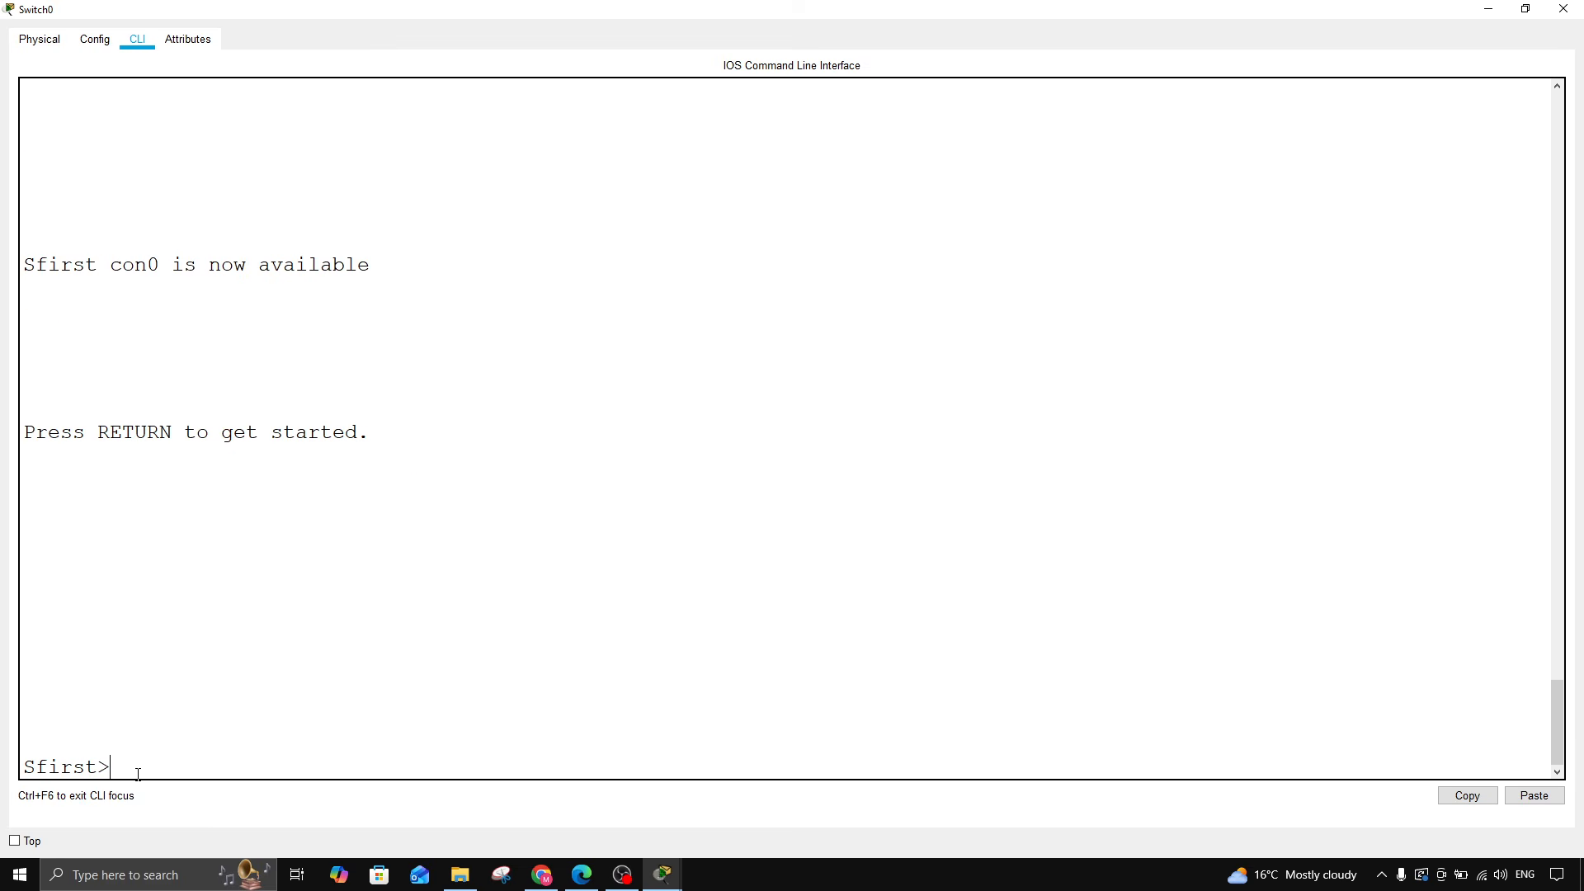
Enter privileged mode without a password, review the earlier invalid-input error, then end the session
text(enable)
key(Return)
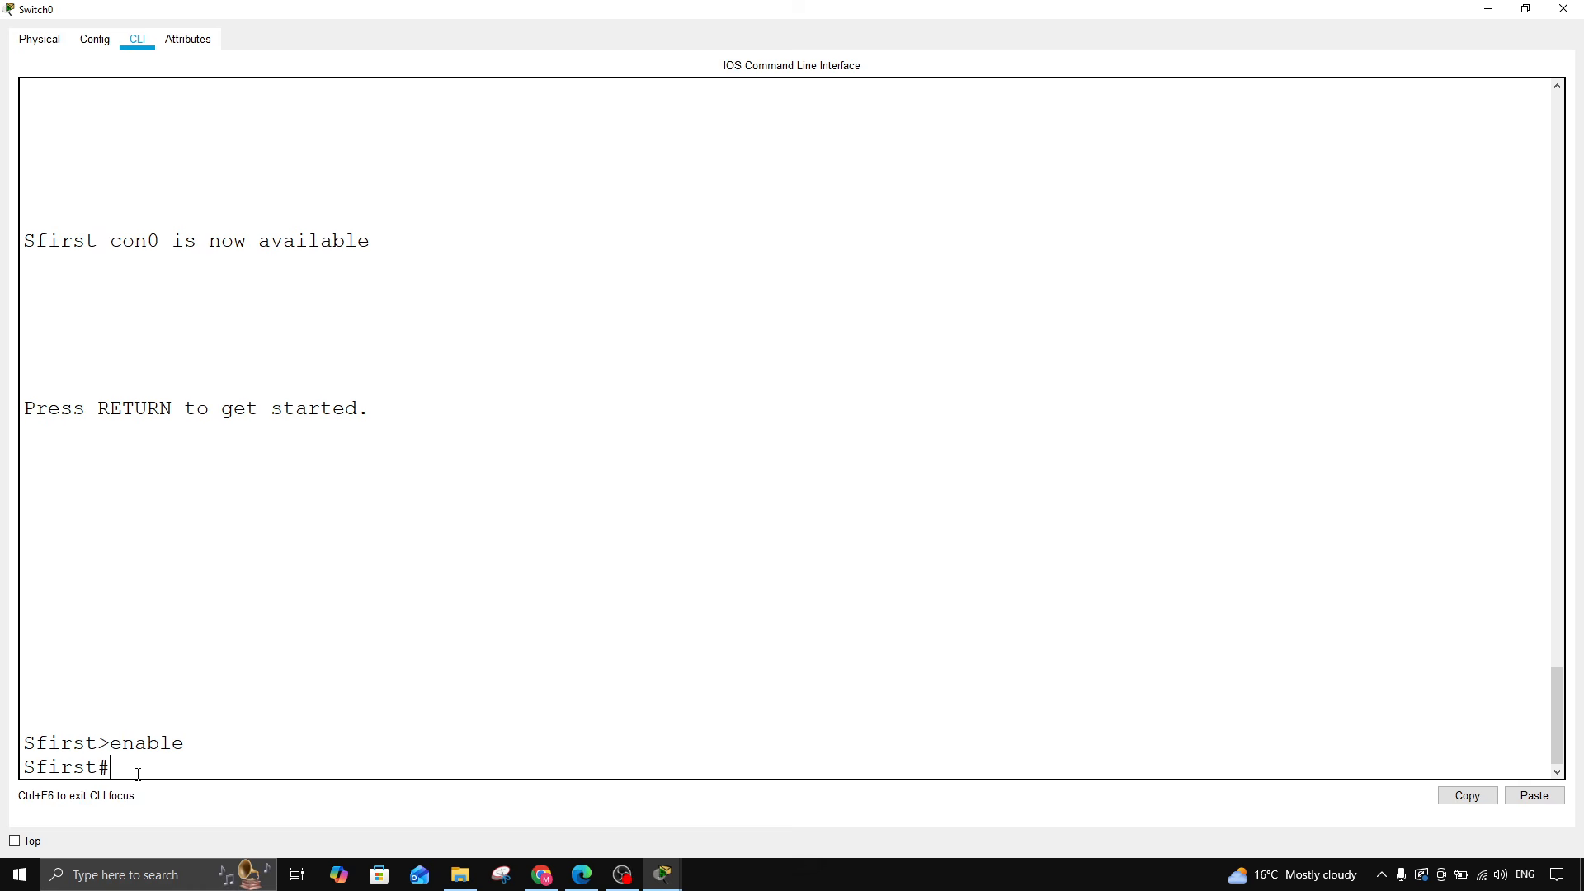
scroll(324, 723, up, 9)
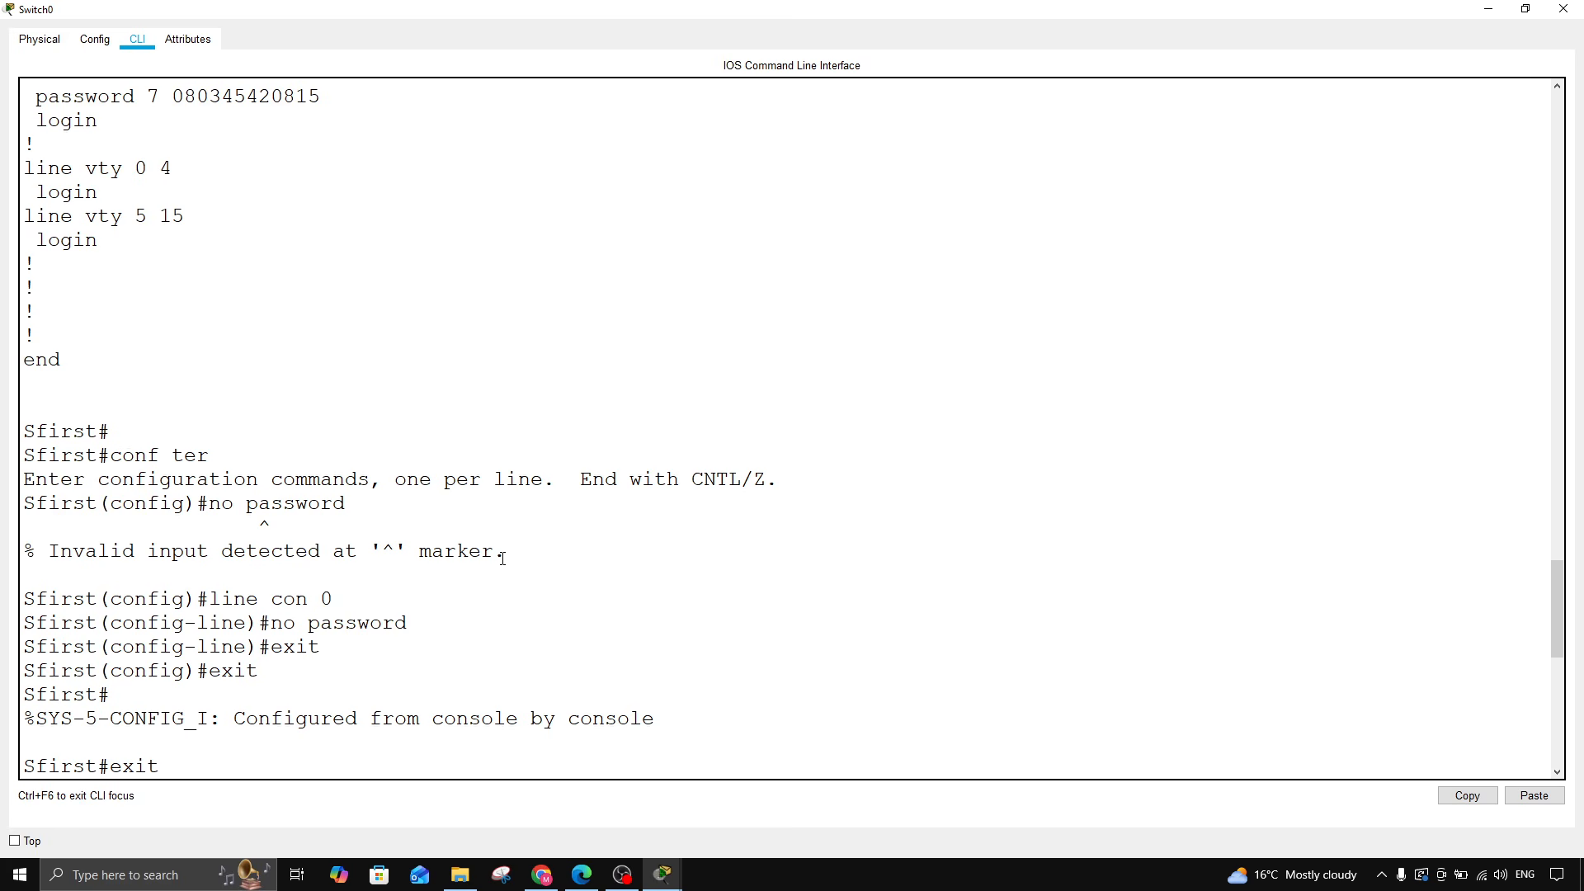
mouse_move(505, 550)
mouse_down()
mouse_move(141, 575)
mouse_move(10, 557)
mouse_move(72, 528)
mouse_up()
click(80, 529)
key(Return)
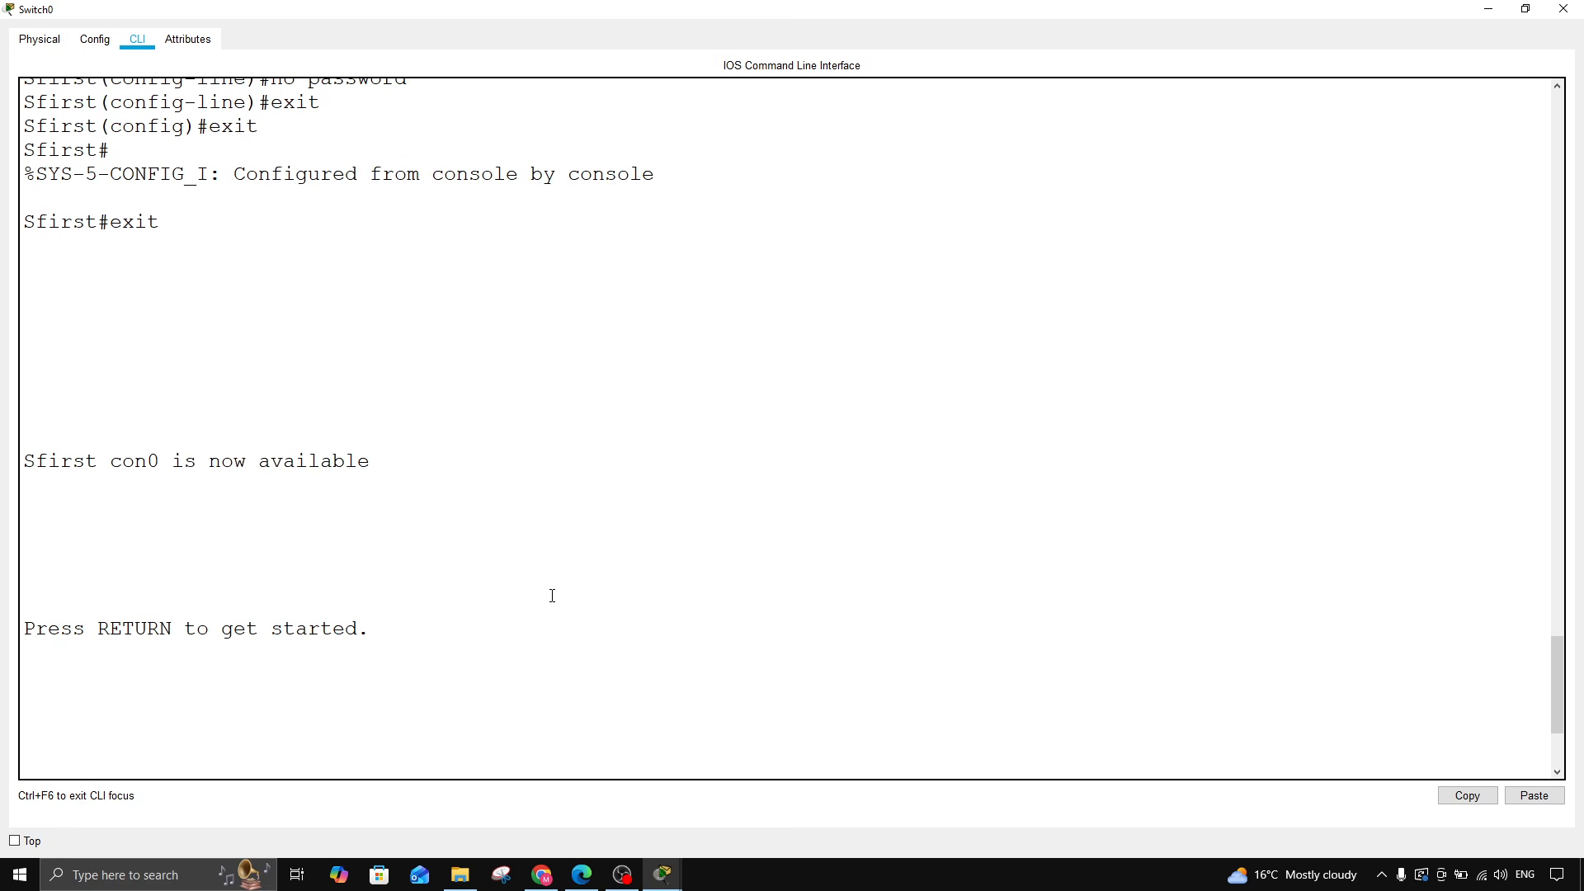